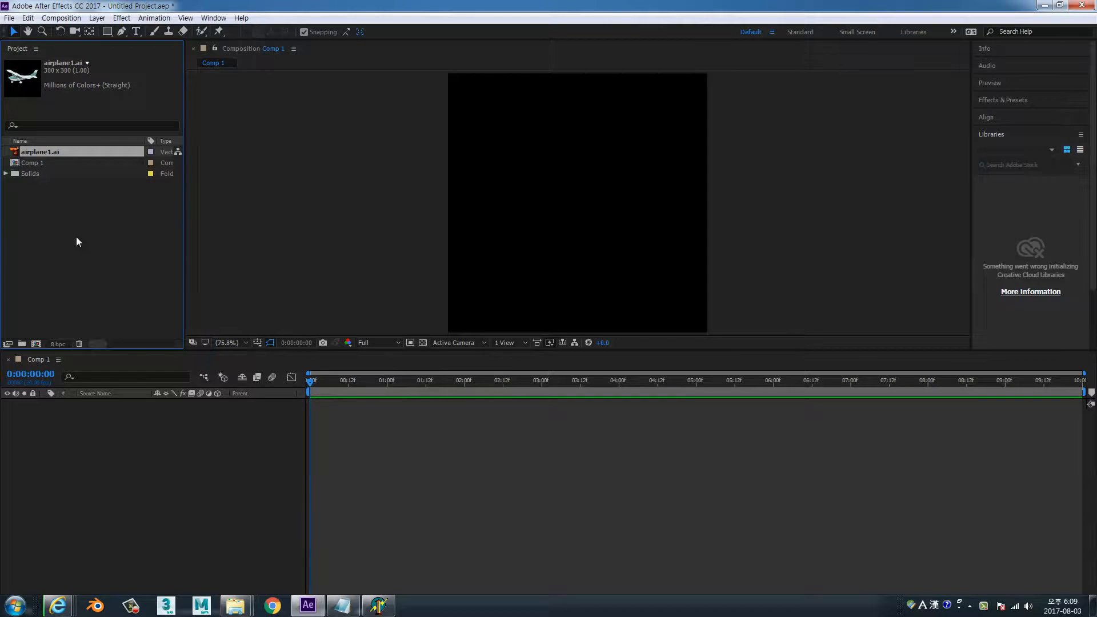
Add airplane1.ai to Comp 1 as a layer and check the composition's settings without changing them
key("ctrl+slash")
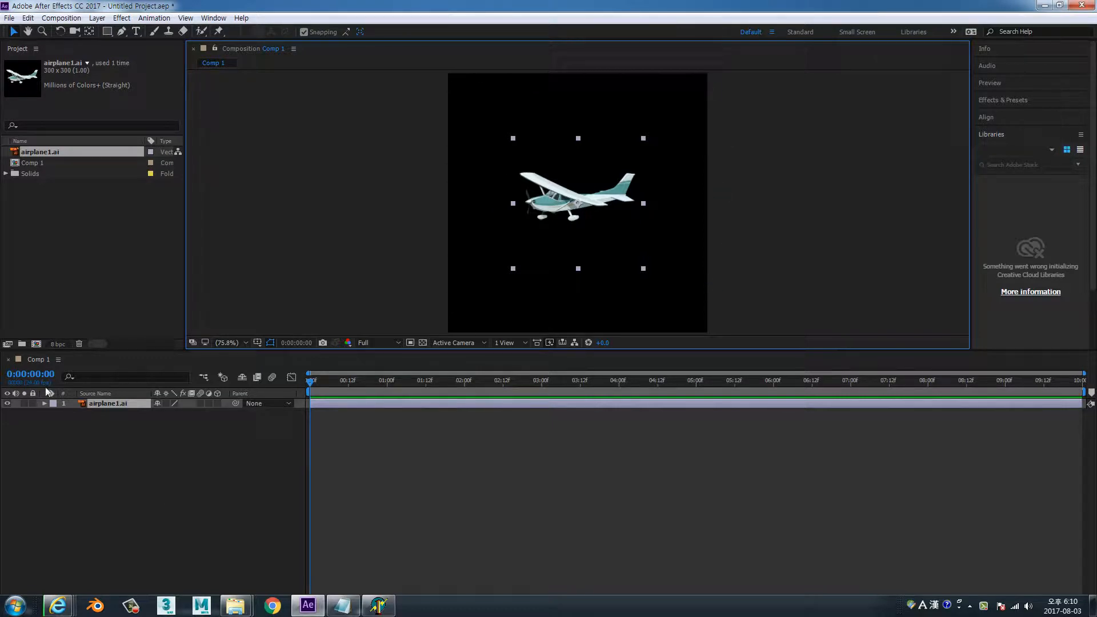
left_click(59, 360)
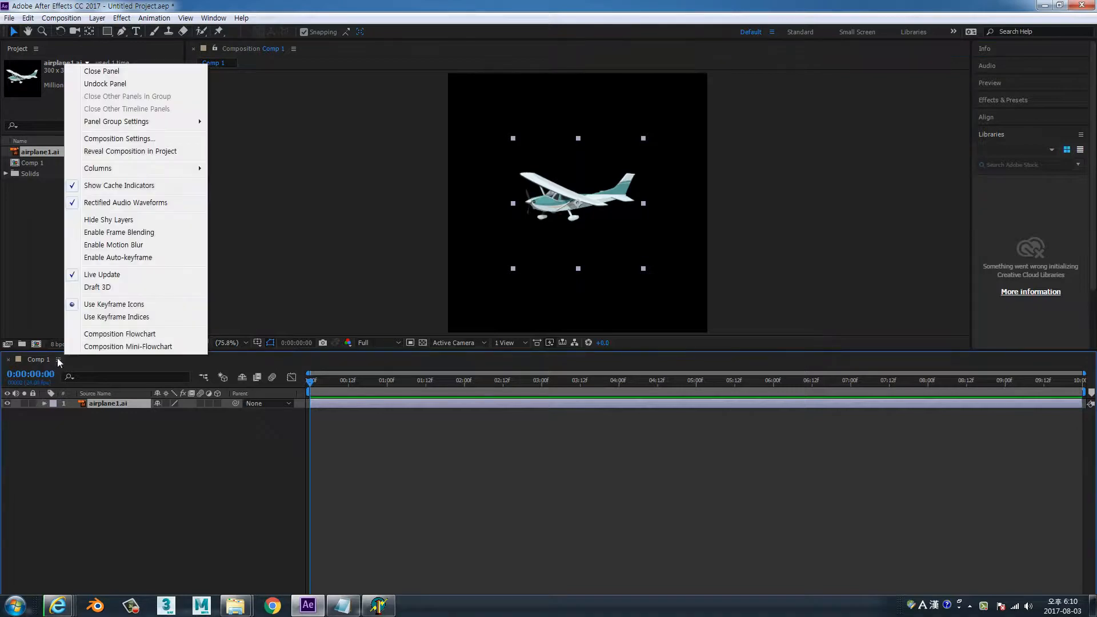
left_click(120, 139)
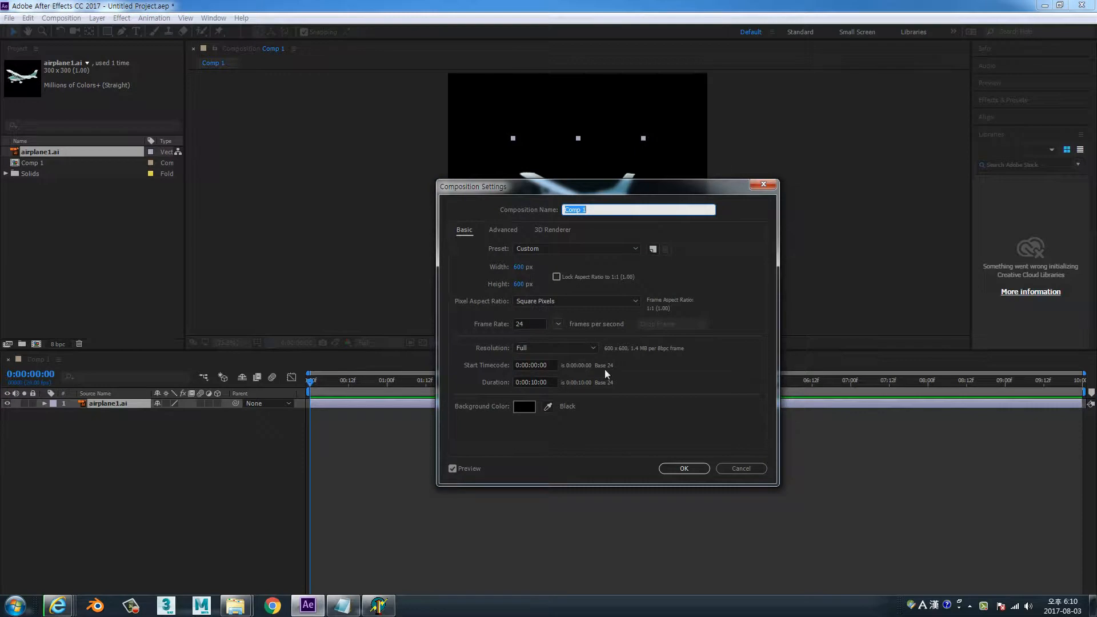
left_click(746, 471)
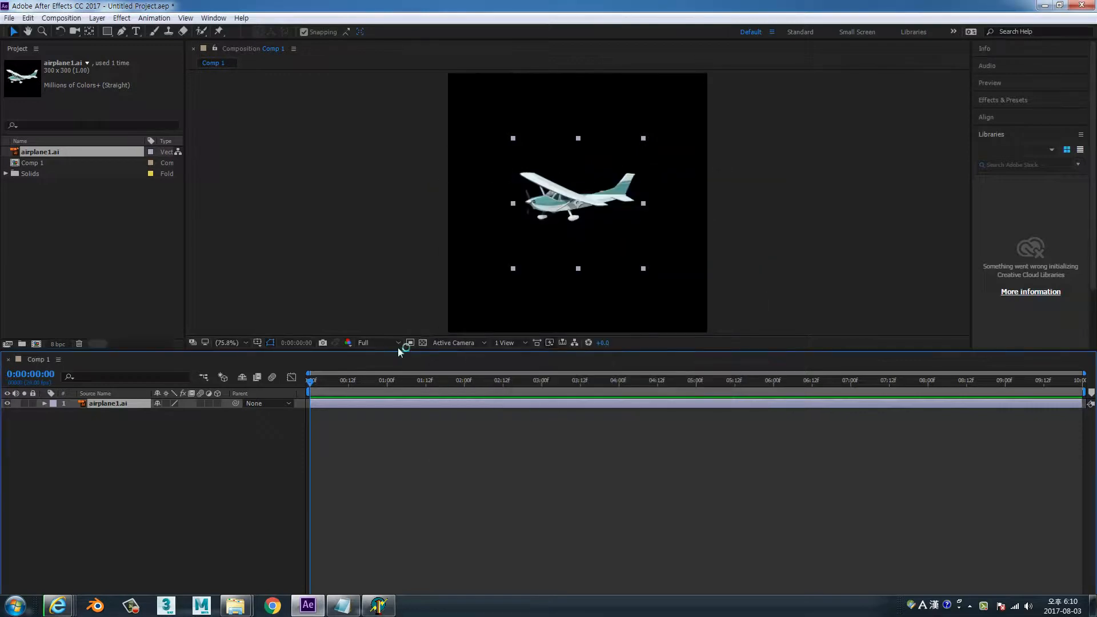
Move the airplane to about 205, 175 in the composition and scale it up to 136%
left_click(45, 404)
left_click(54, 413)
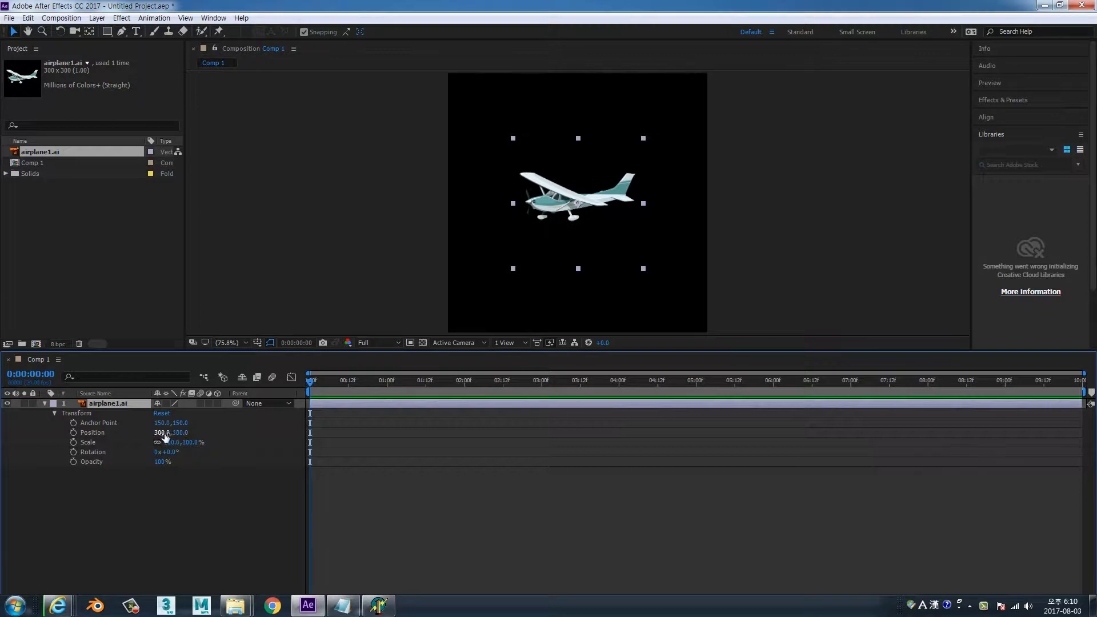
left_click_drag(543, 213, 501, 159)
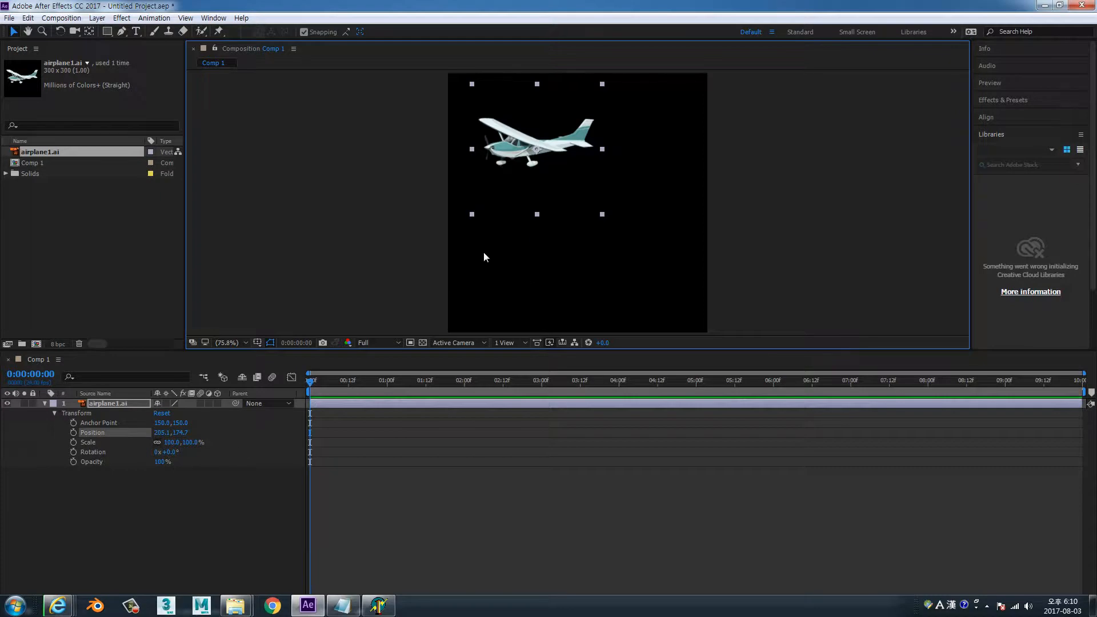
left_click_drag(188, 443, 205, 442)
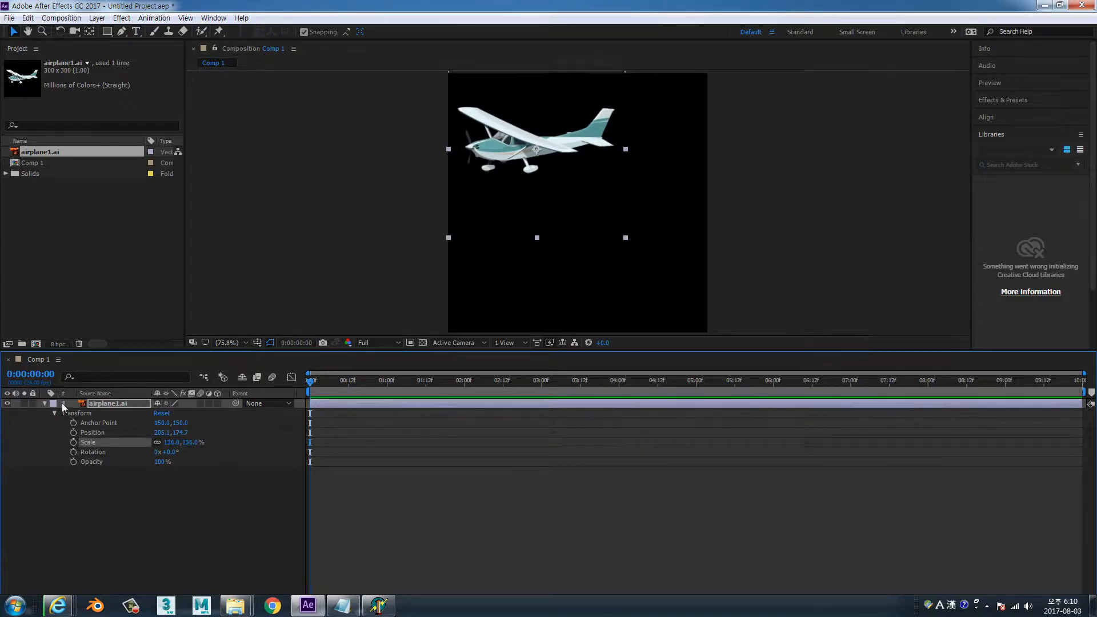
Show only the airplane layer's Position and Scale, and toggle the display of its modified properties
left_click(44, 403)
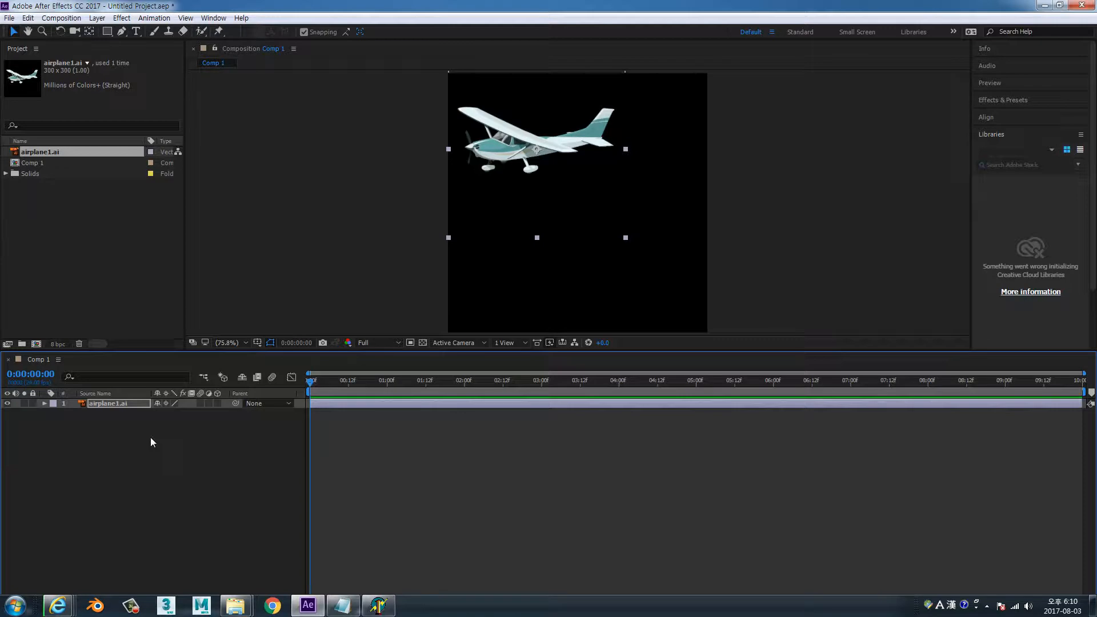
key("p")
key("shift+s")
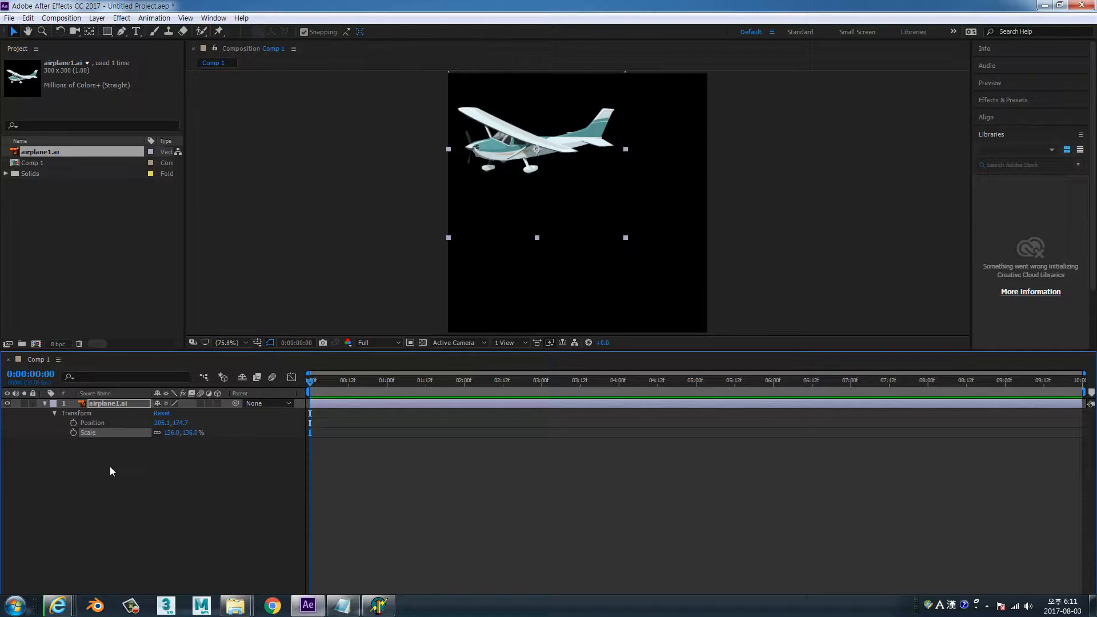
key("u")
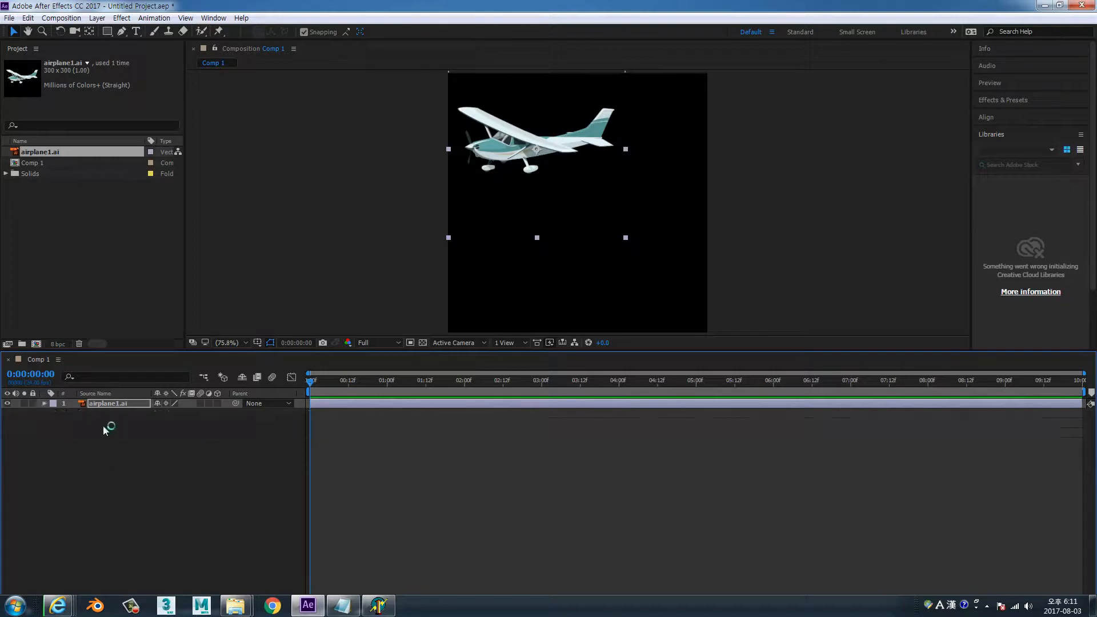
key("u")
key("u")
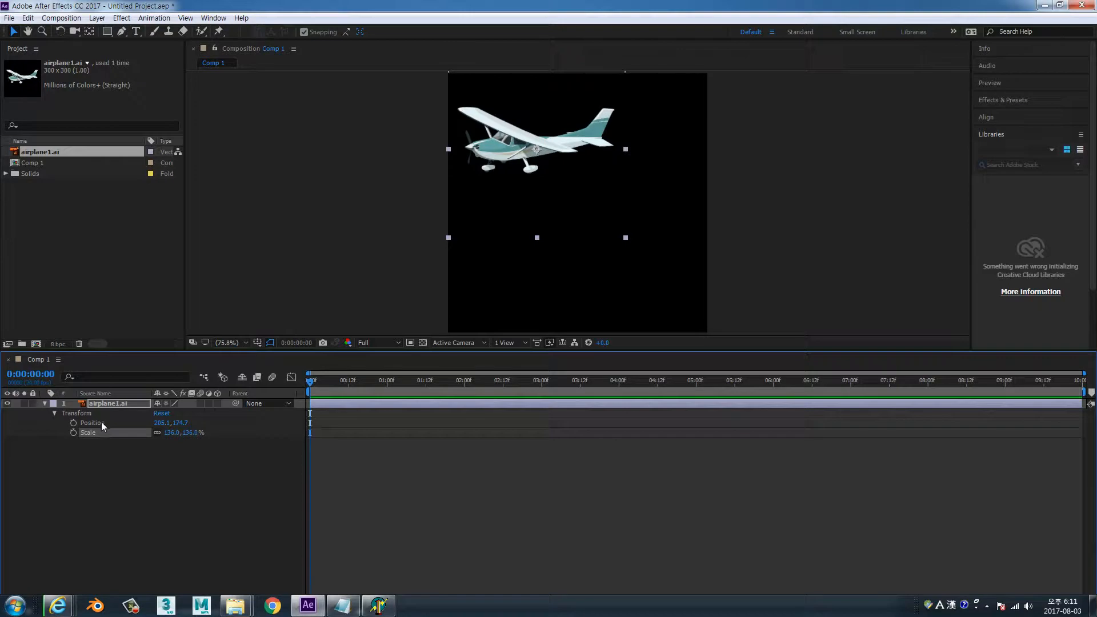
key("u")
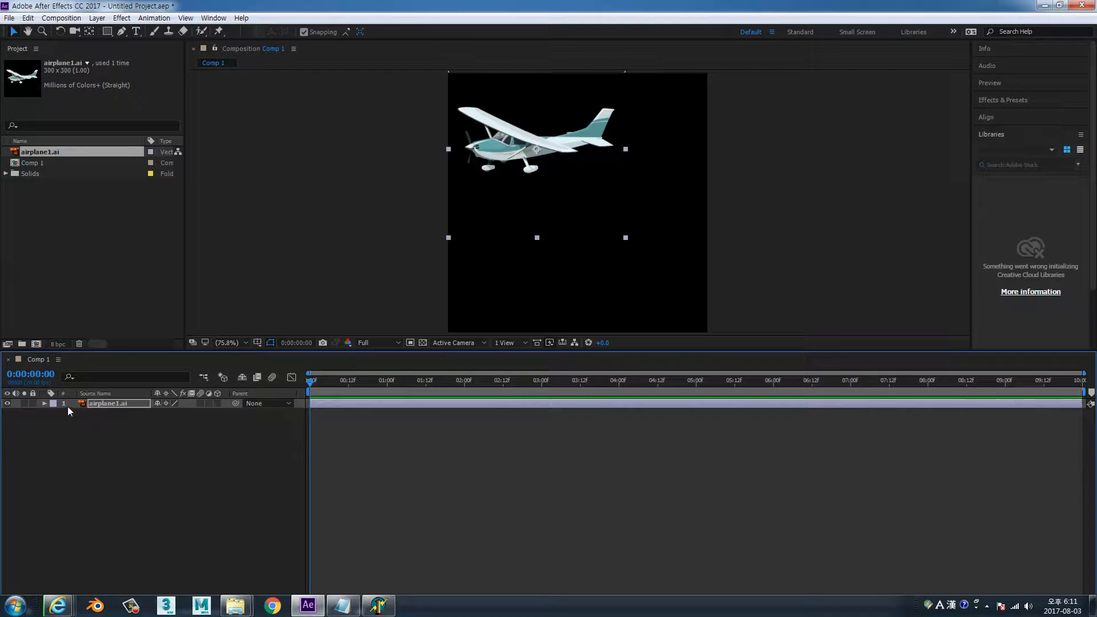
Reset the airplane layer's Transform values and expand its full list of Transform properties
left_click(44, 404)
left_click(162, 413)
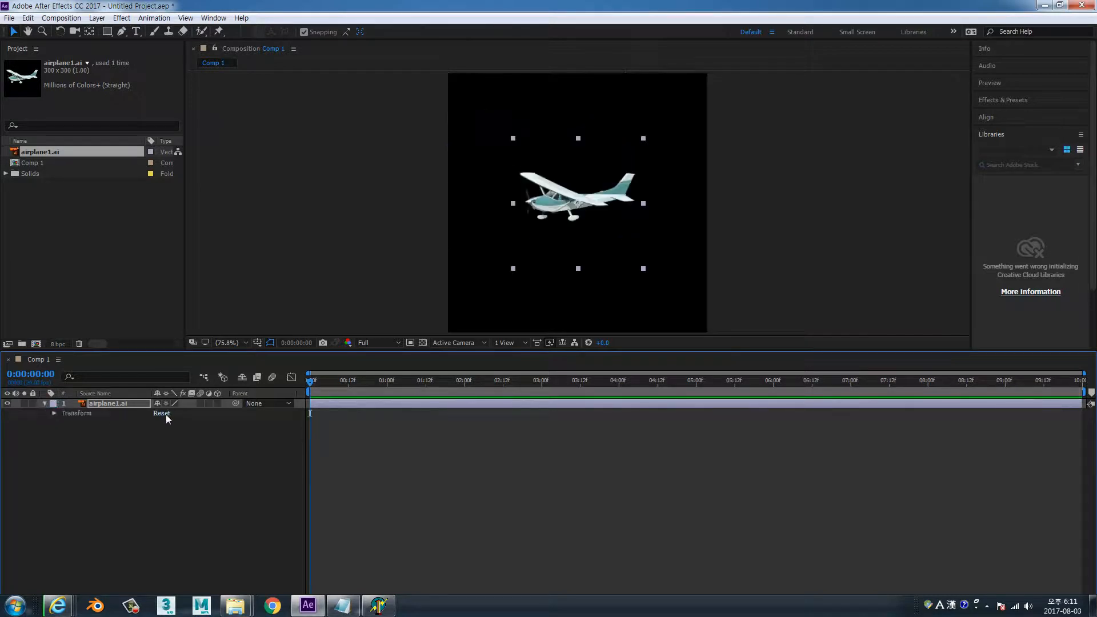
key("u")
left_click(45, 404)
left_click(54, 413)
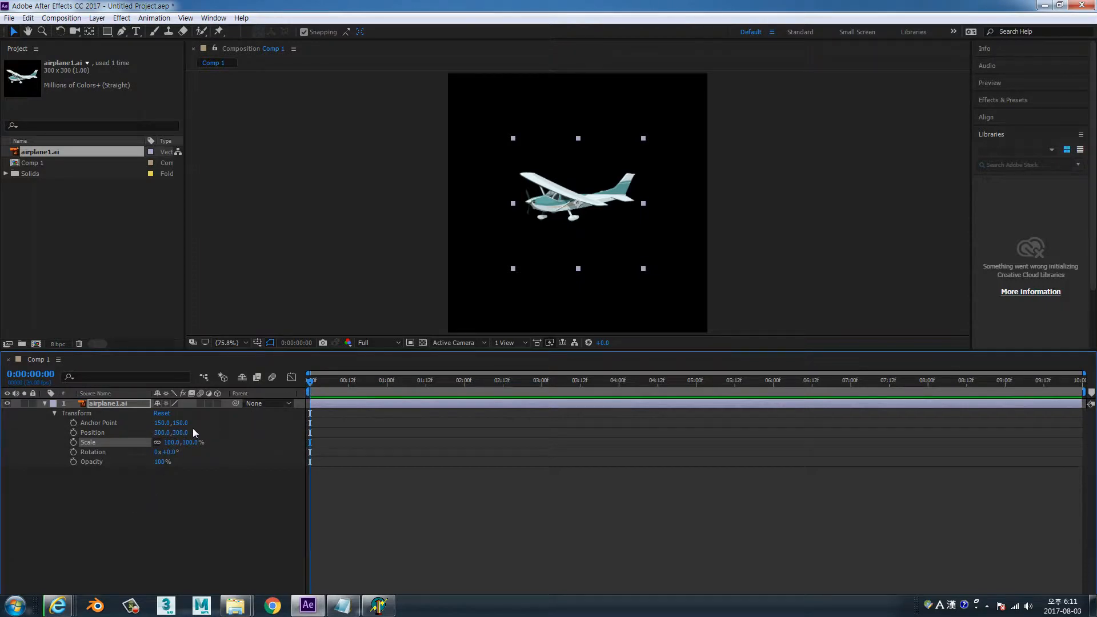
Keyframe the airplane's Position at about 580, 188 at 0 seconds and about 143, 484 at 3 seconds
left_click(73, 432)
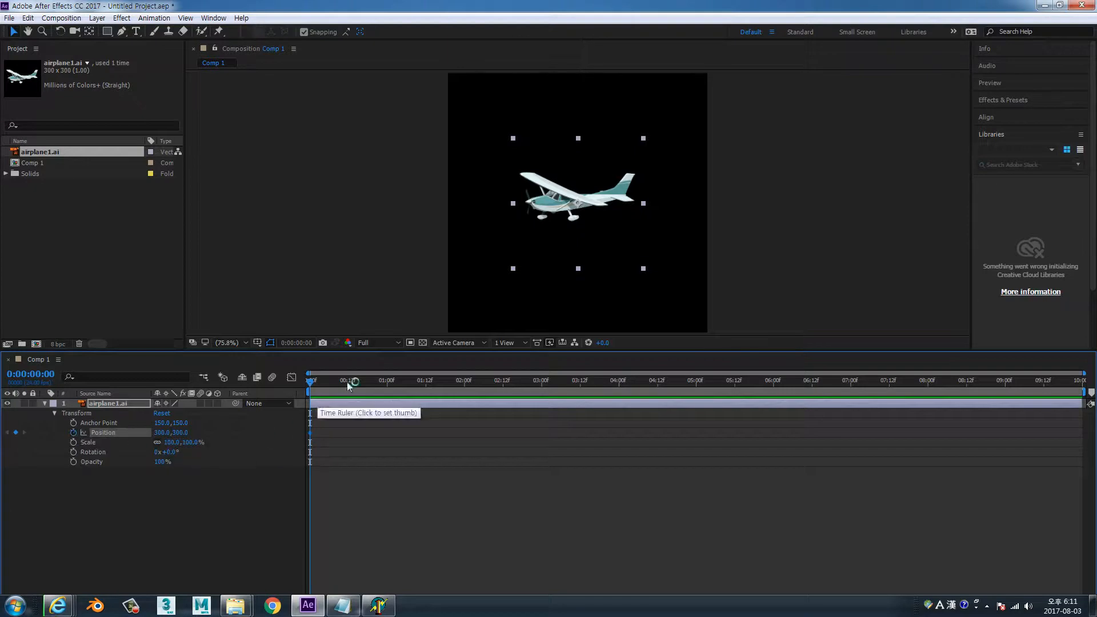
left_click_drag(589, 202, 713, 150)
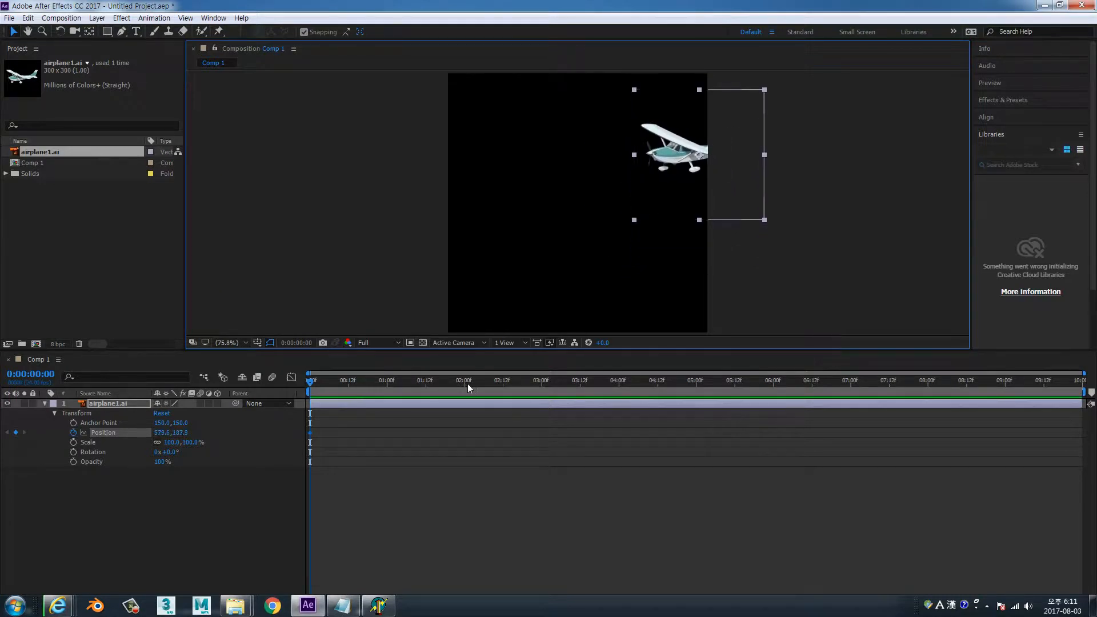
left_click(541, 380)
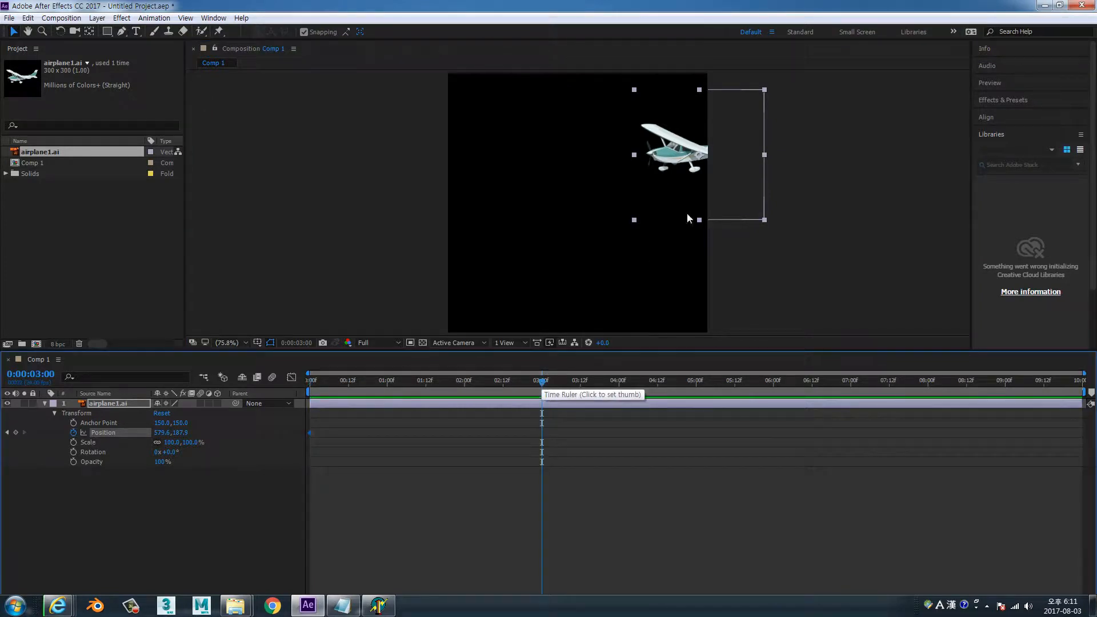
left_click_drag(689, 167, 494, 284)
Preview the airplane's flight from the first frame and return to the start of the composition
left_click_drag(542, 381, 298, 391)
key("space")
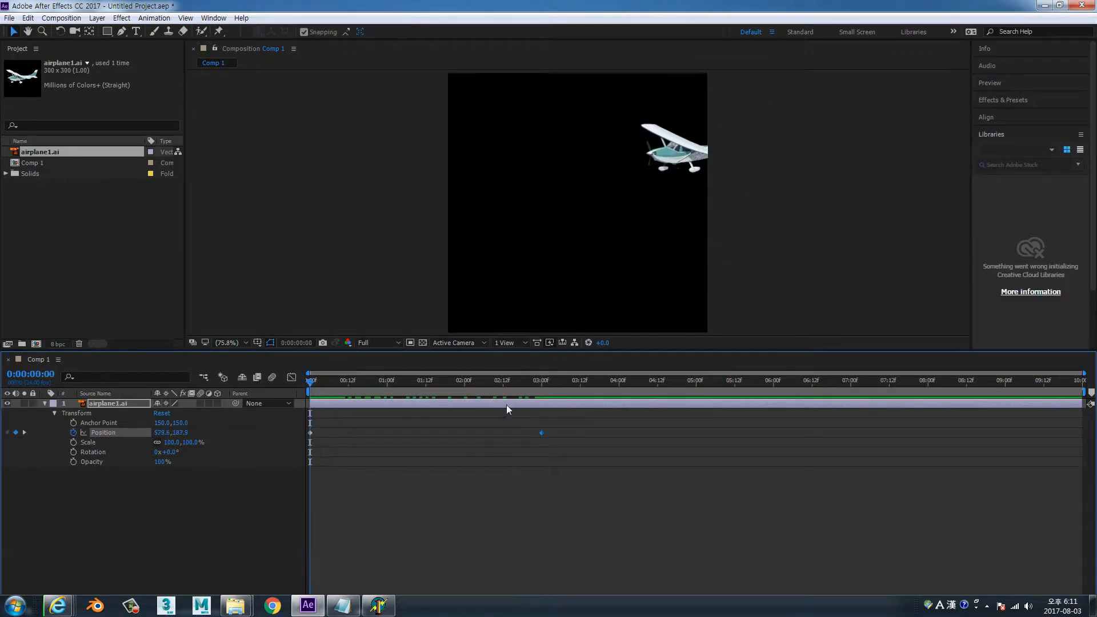
key("h")
key("space")
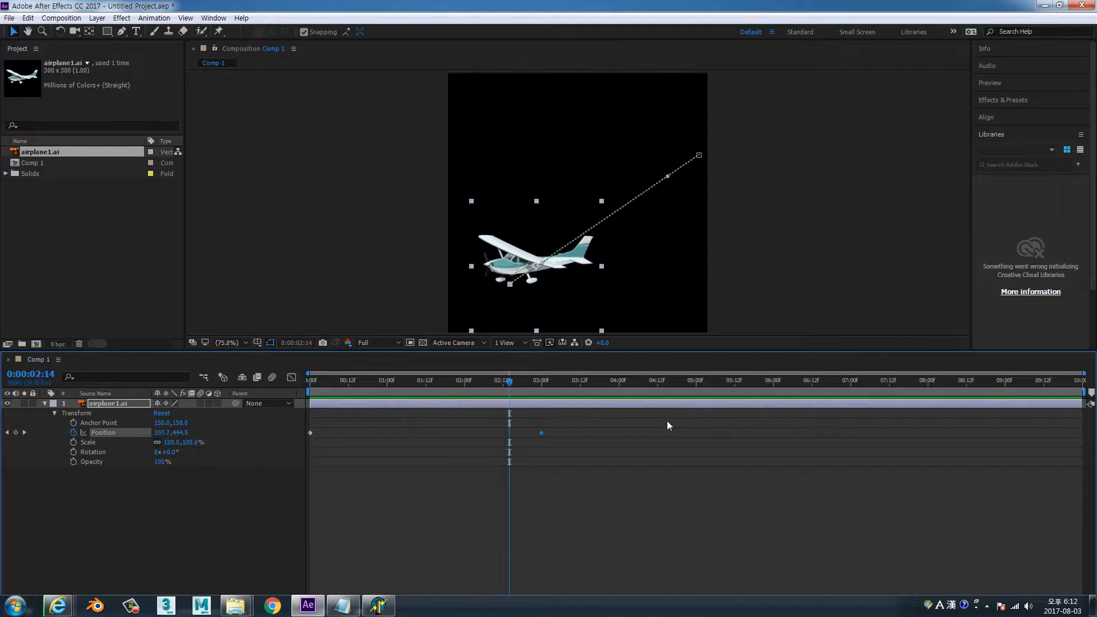
key("Home")
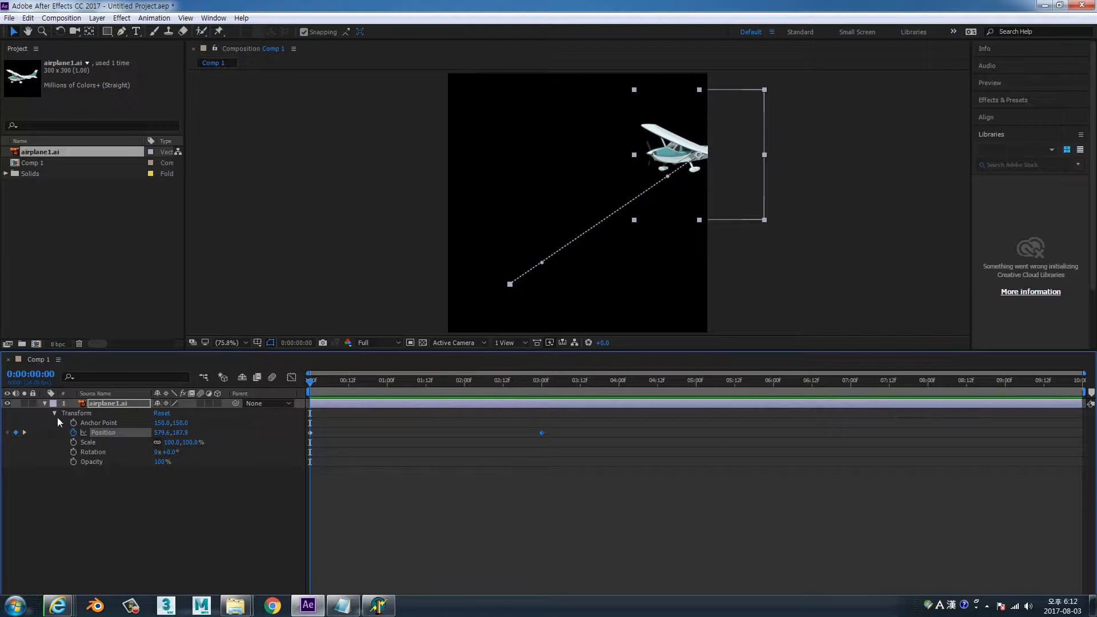
Collapse the airplane layer, toggle the display of its keyframed properties, and show all Transform properties again
left_click(44, 403)
left_click(103, 476)
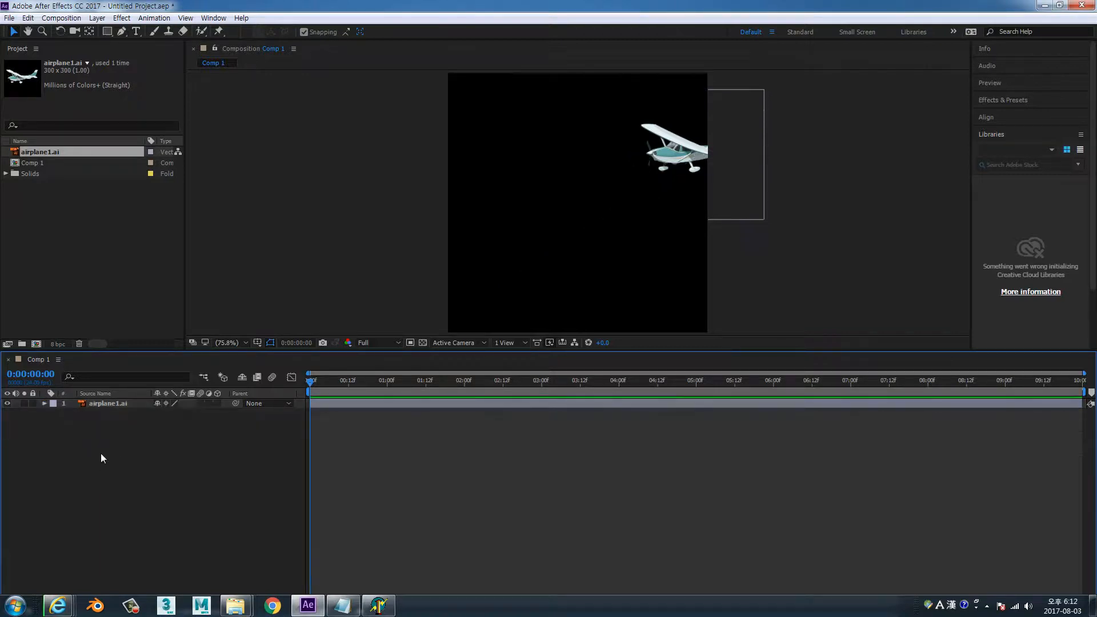
left_click(111, 404)
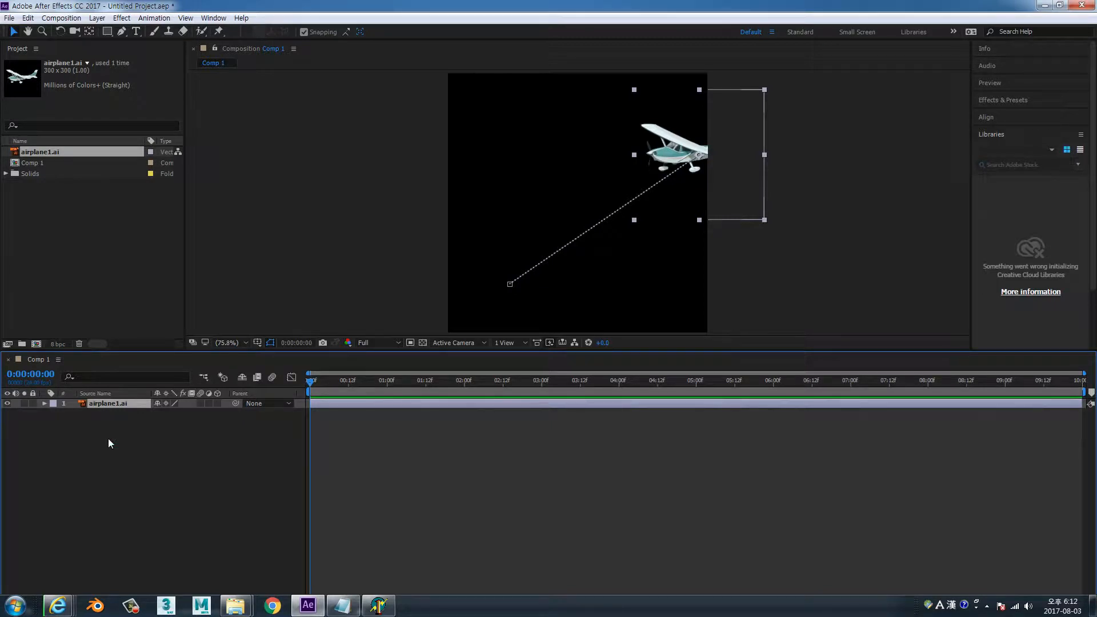
key("u")
key("u")
key("u")
key("u")
key("u")
key("u")
key("u")
left_click(55, 413)
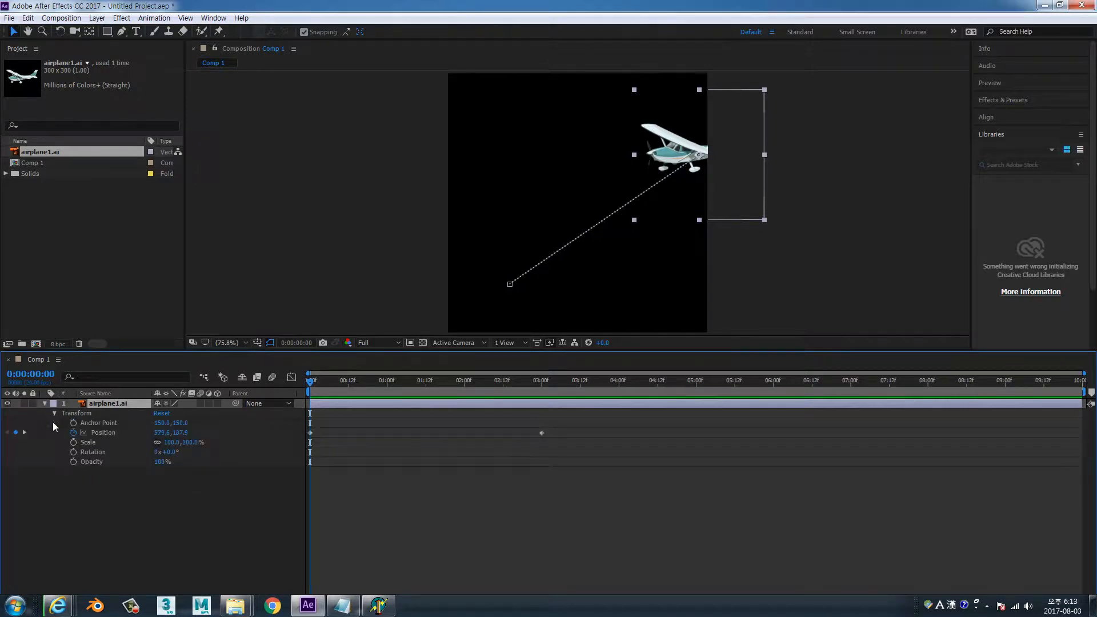
Inspect the two Position keyframes by scrubbing near the start and jumping between them, ending on the first
mouse_move(311, 387)
left_mouse_down()
mouse_move(348, 382)
mouse_move(332, 382)
left_mouse_up()
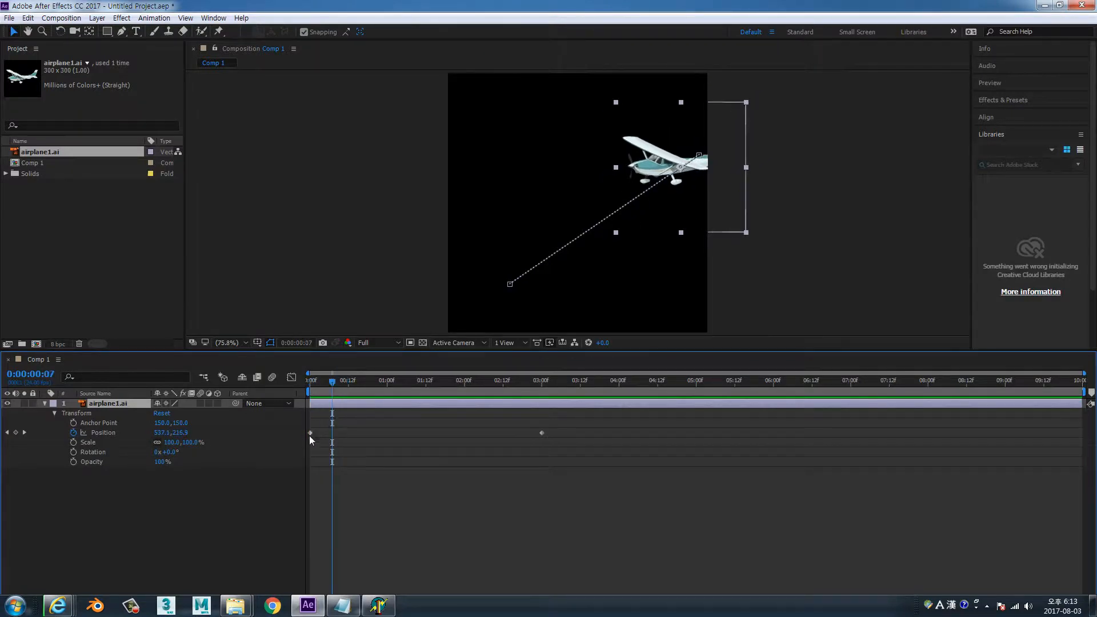
left_click(310, 433)
left_click(542, 433)
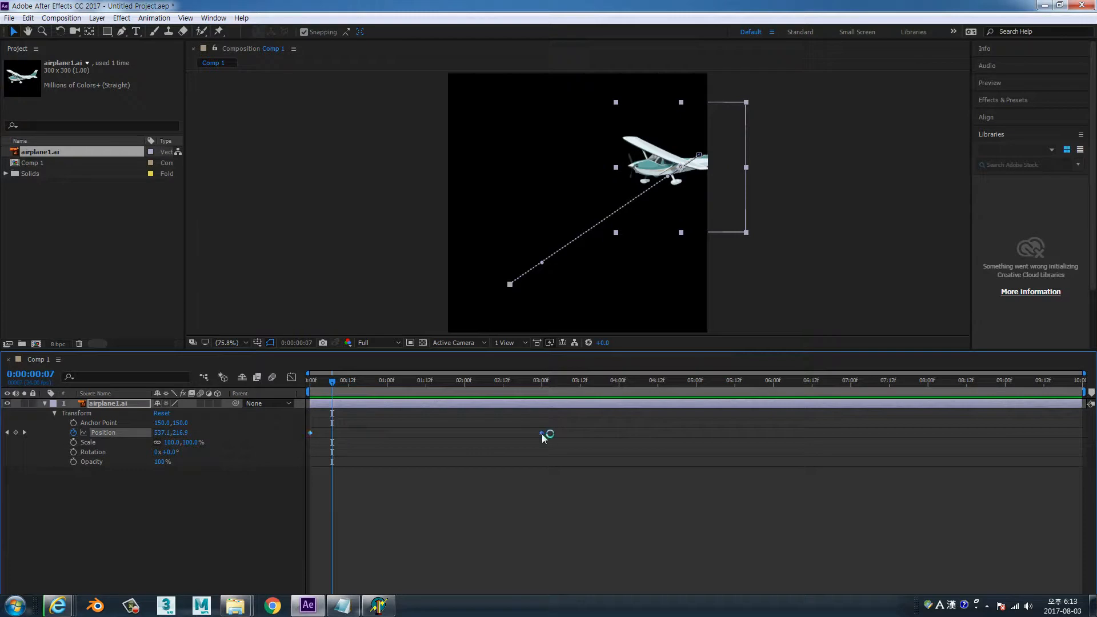
mouse_move(335, 388)
left_mouse_down()
mouse_move(378, 390)
mouse_move(297, 392)
mouse_move(347, 392)
left_mouse_up()
key("Home")
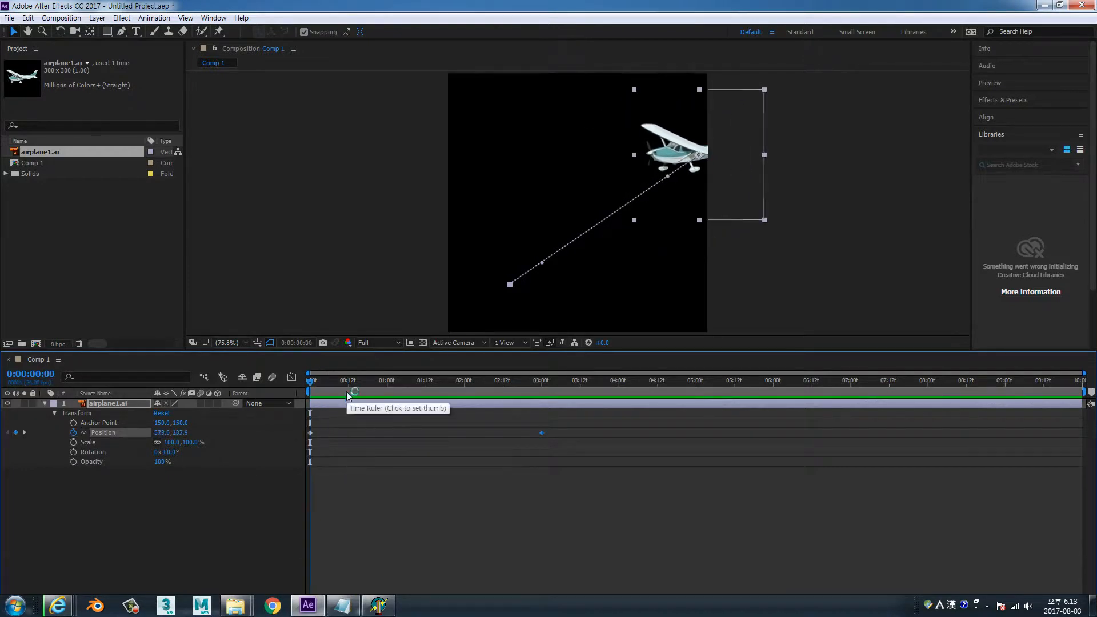
key("k")
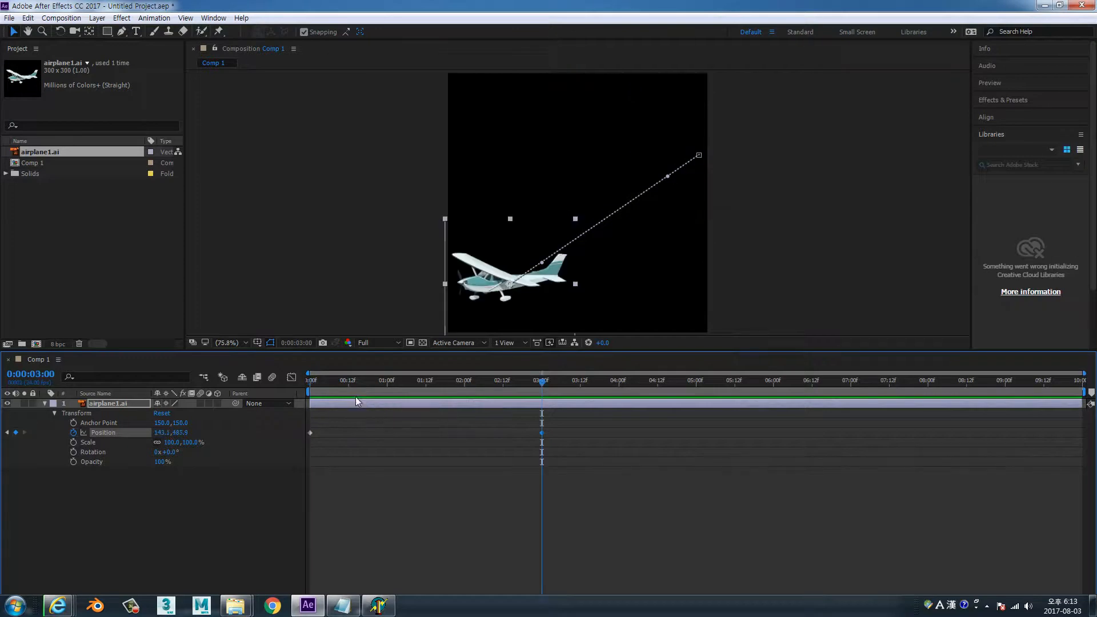
key("j")
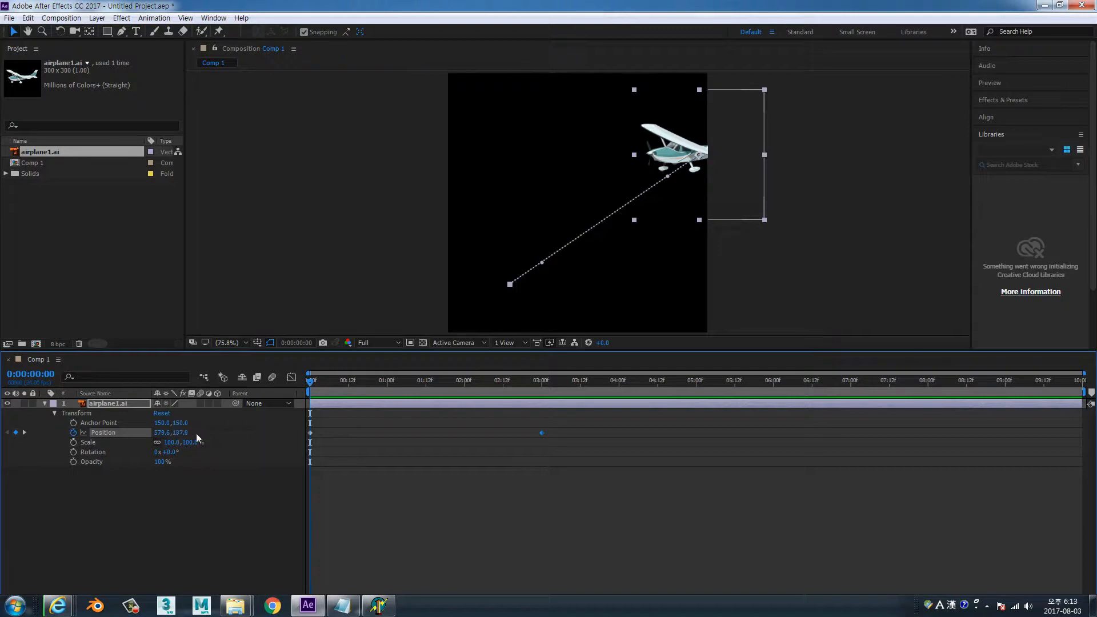
View the first Position keyframe's values in % of source units and close them without applying anything
double_click(311, 432)
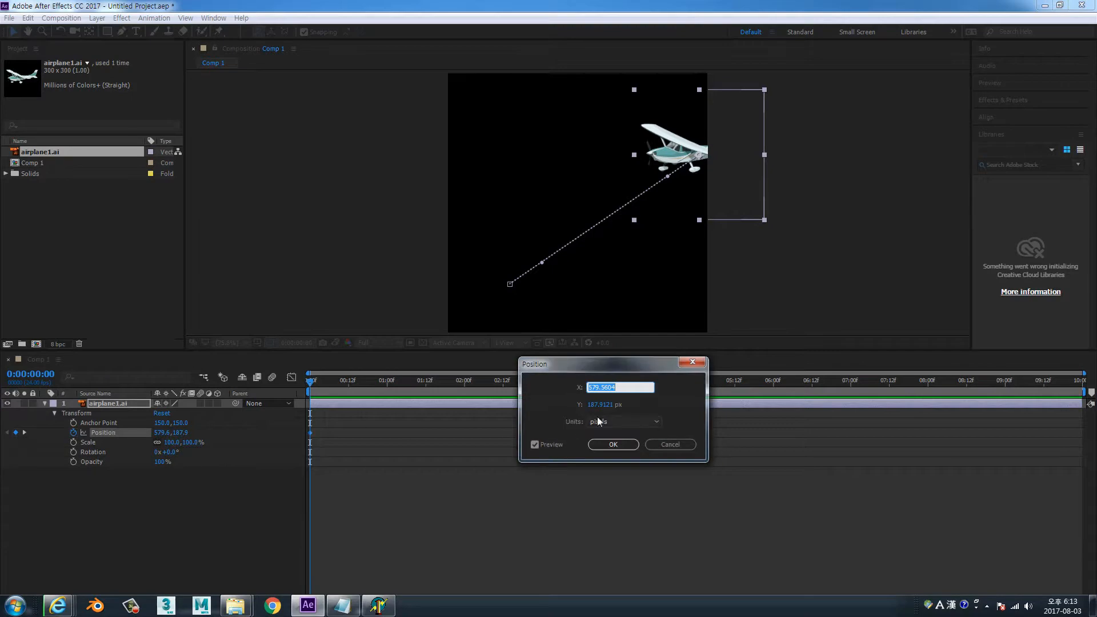
left_click(652, 424)
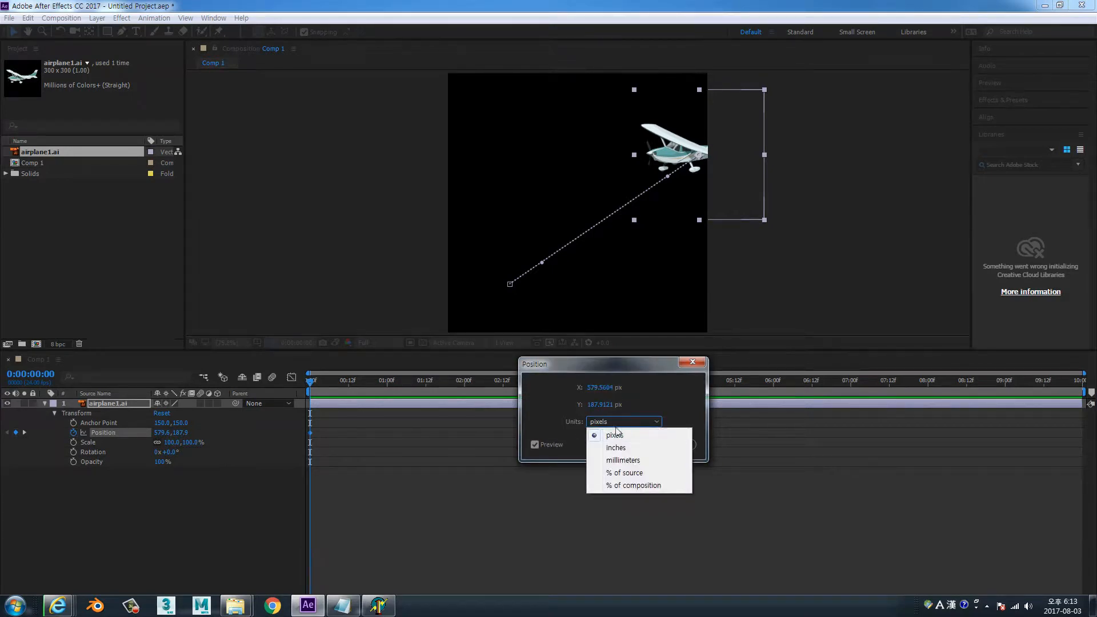
left_click(629, 475)
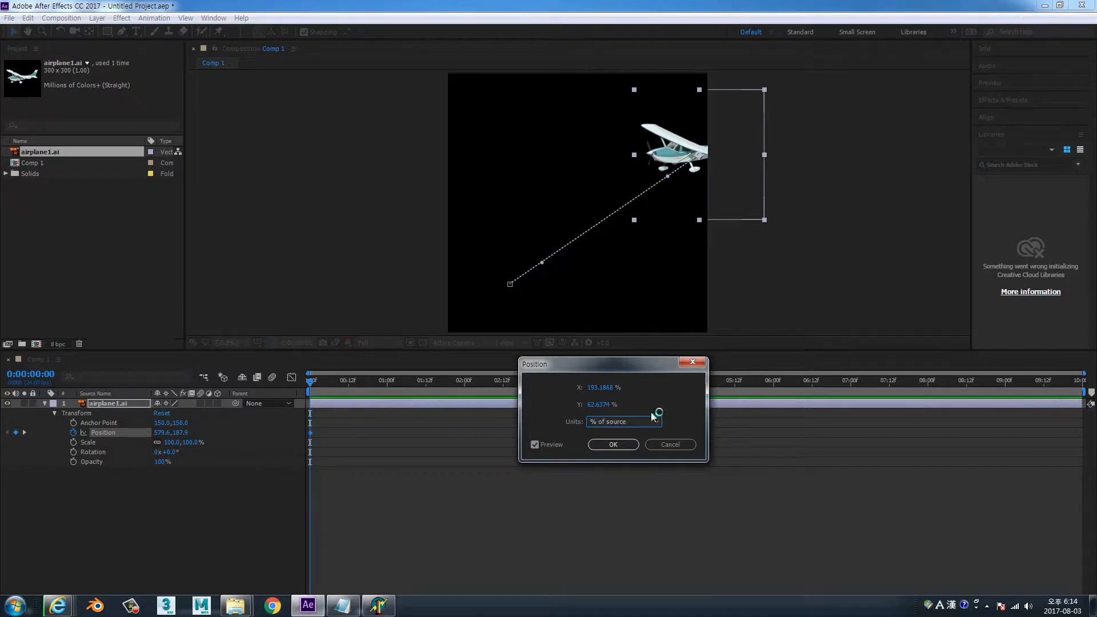
left_click(683, 444)
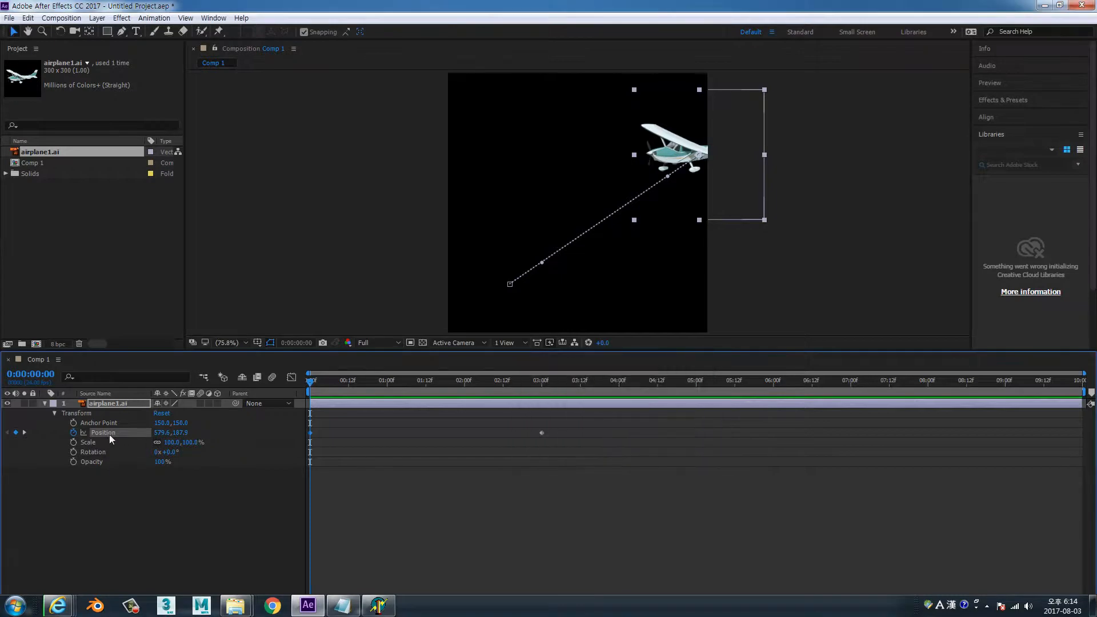
Remove all Position keyframes from the airplane layer and reset its Transform values
left_click(73, 433)
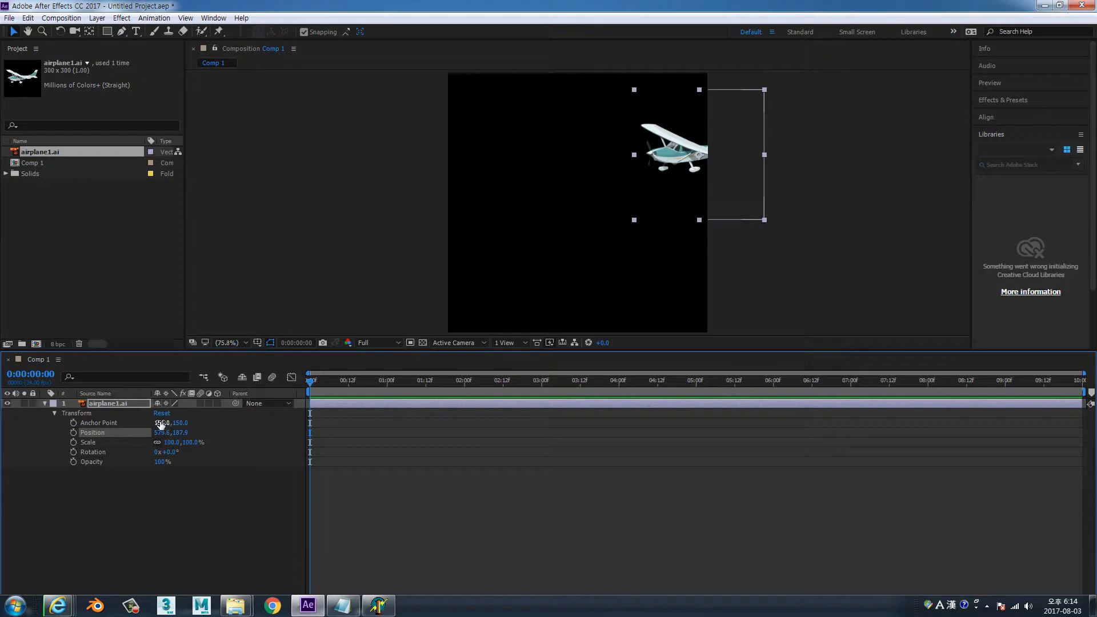
left_click(161, 416)
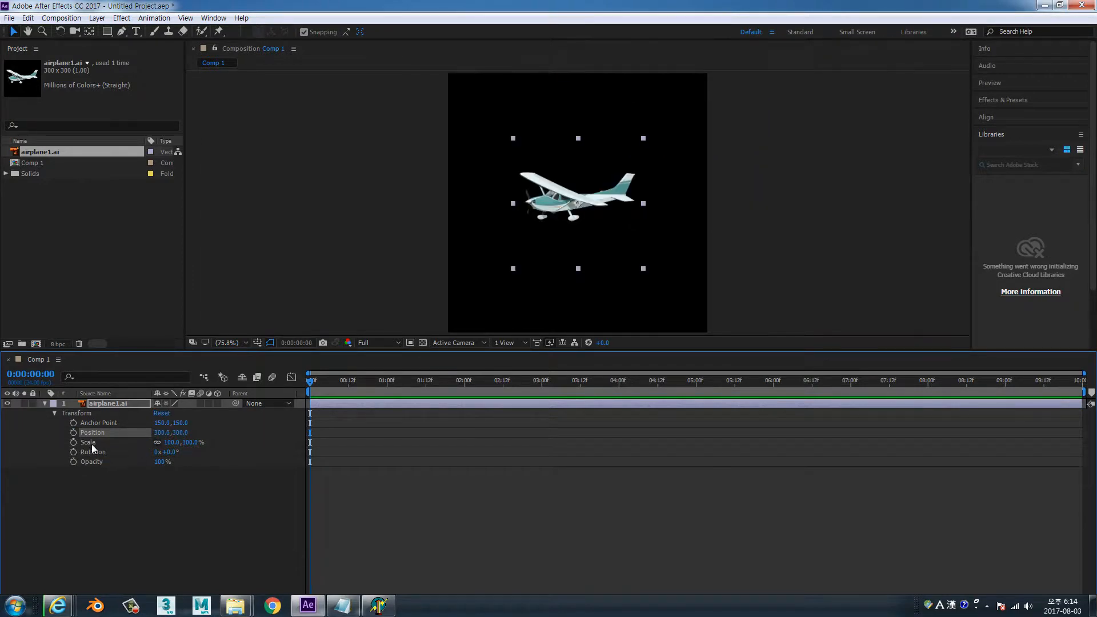
Animate the airplane layer's Scale with a keyframe at 0 seconds and a 200% keyframe at 3 seconds, and return to the start
left_click(73, 443)
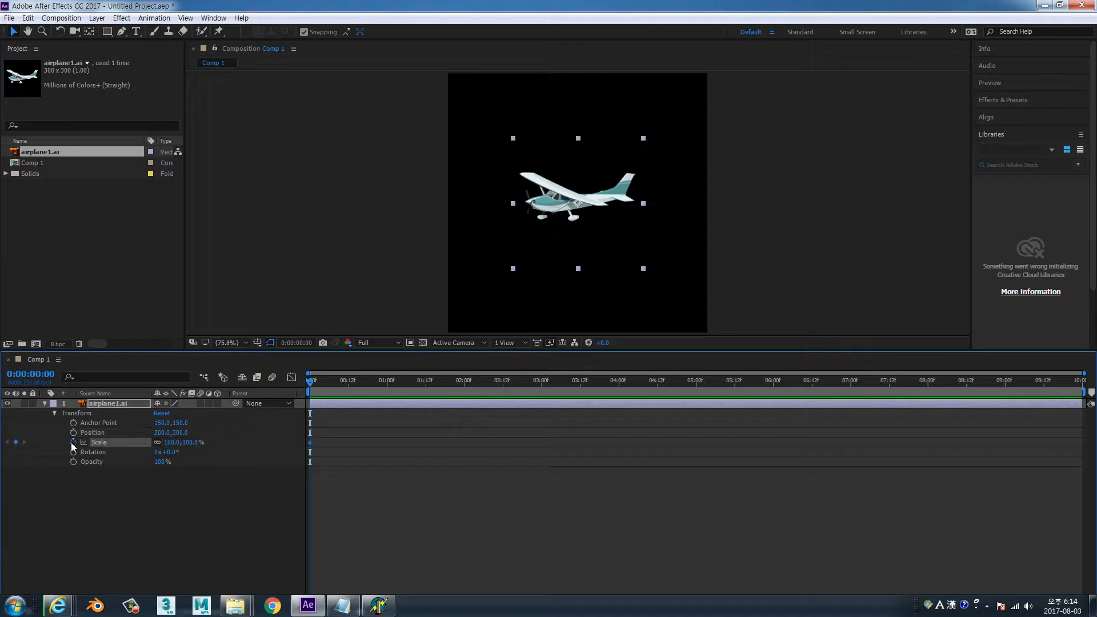
left_click_drag(308, 392, 543, 400)
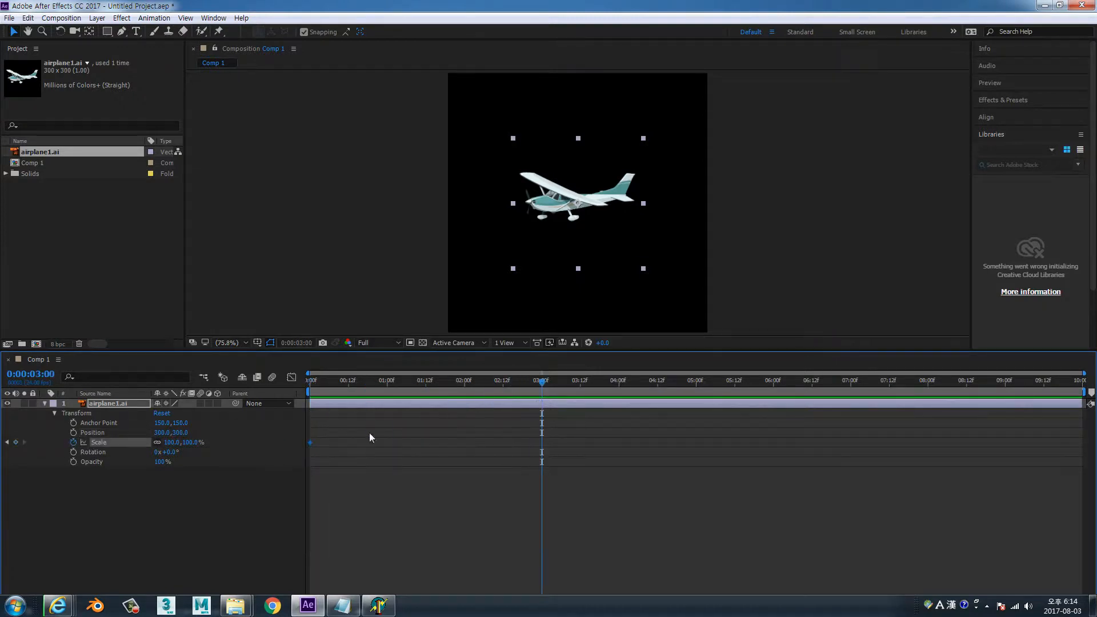
left_click(190, 442)
type("200")
key("Return")
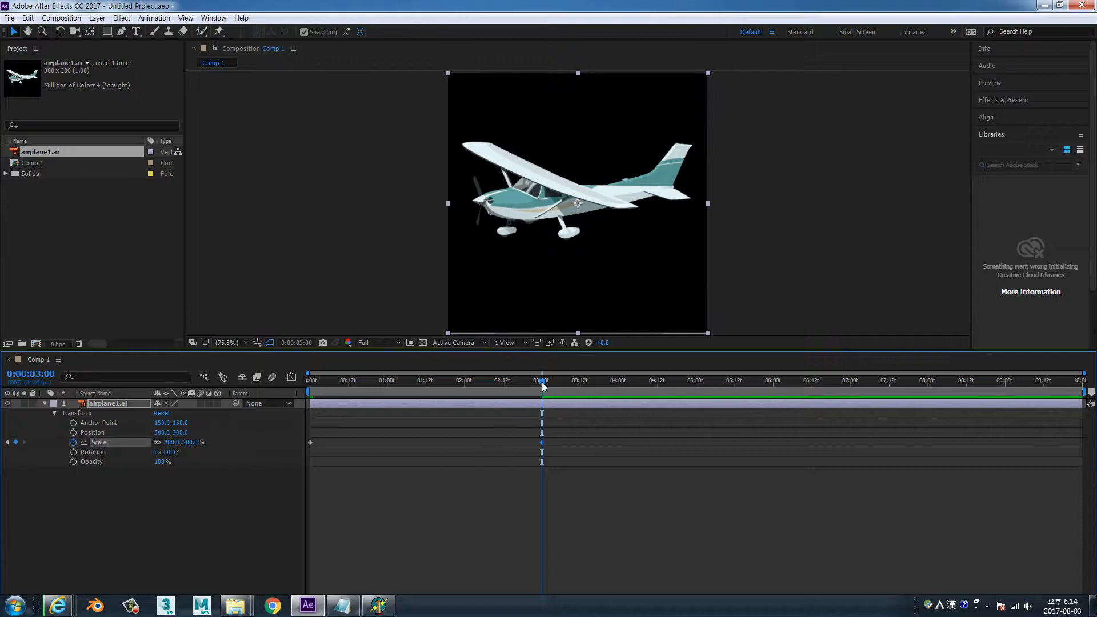
left_click_drag(542, 387, 298, 402)
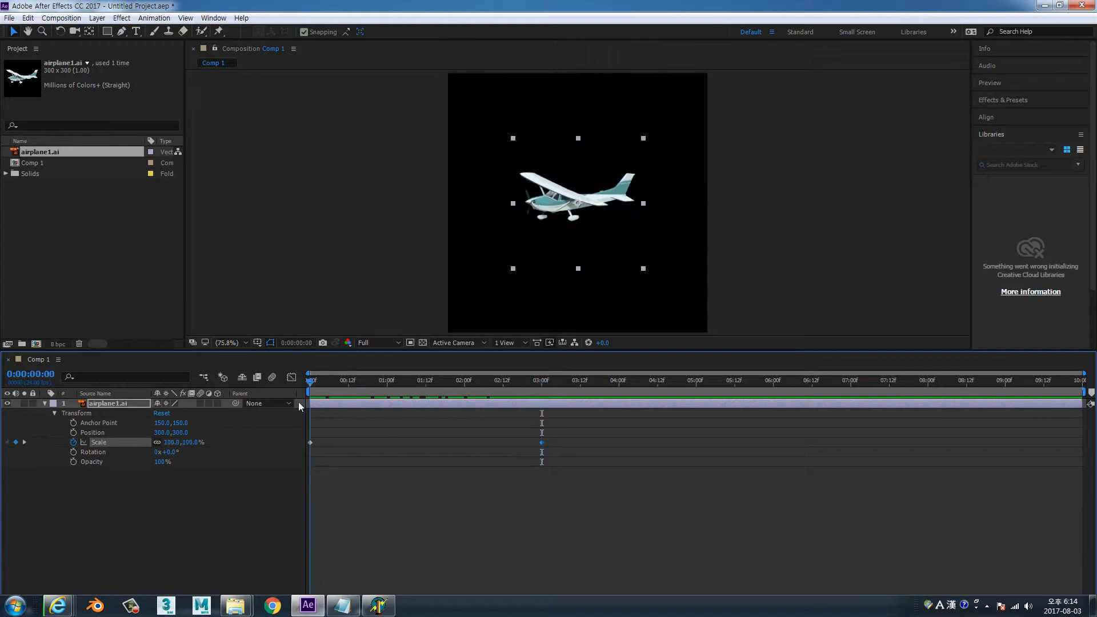
Edit the first Scale keyframe in % of source units and try a width of 150% with a linked height
double_click(310, 443)
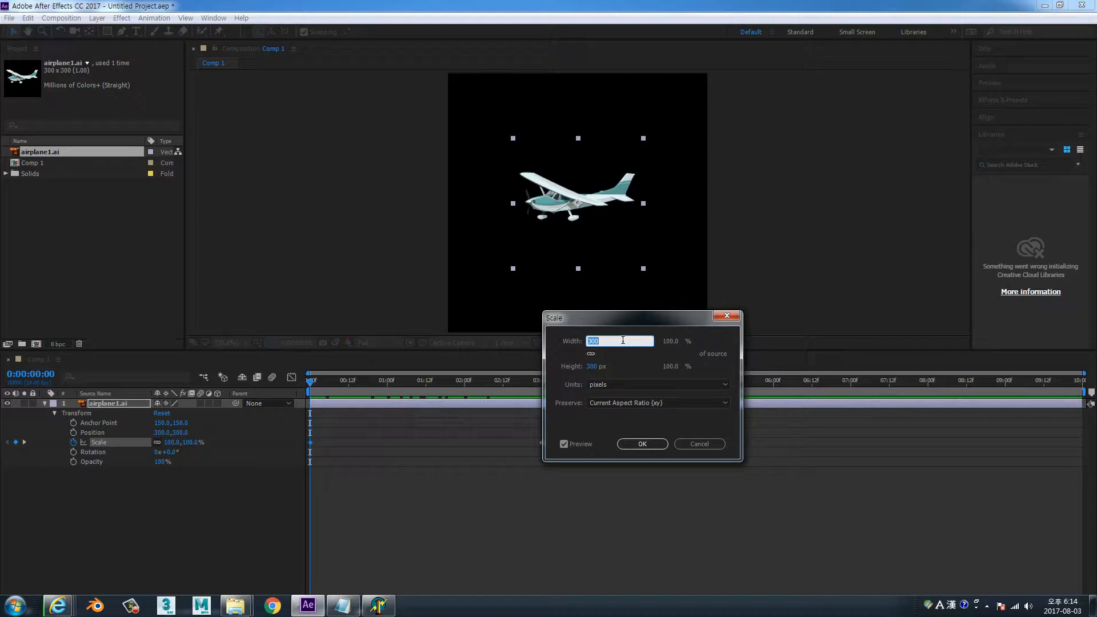
left_click(725, 385)
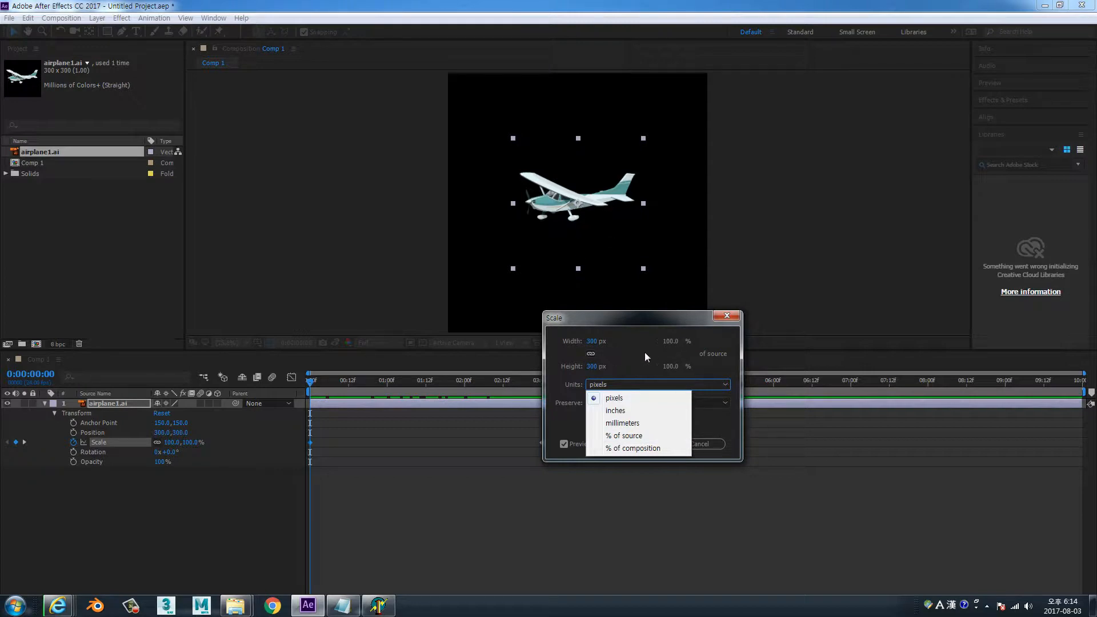
left_click(650, 321)
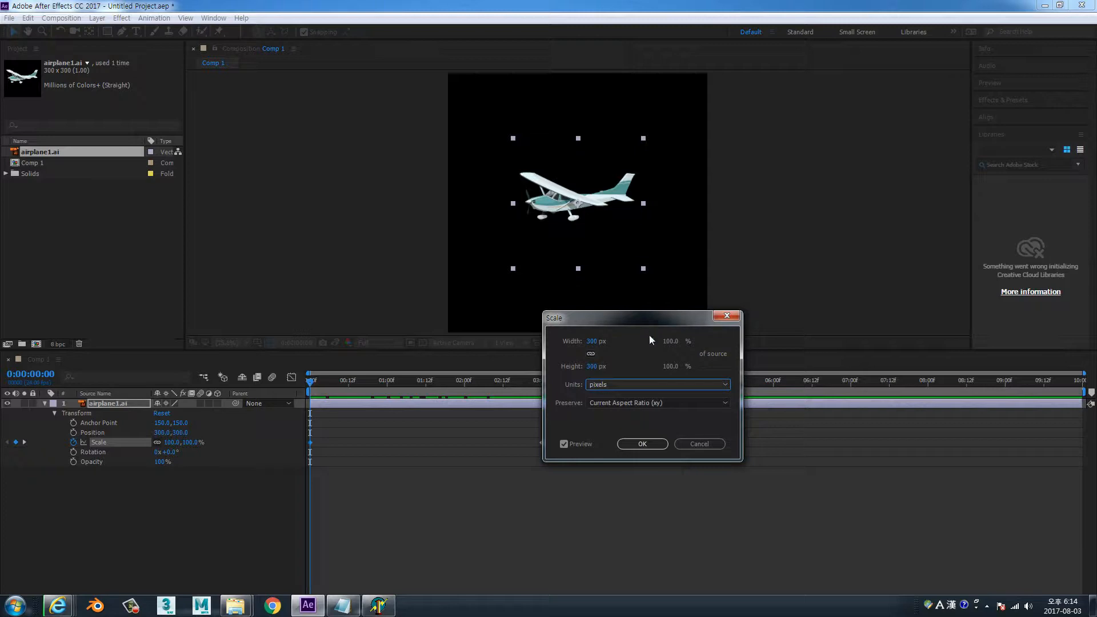
left_click(672, 384)
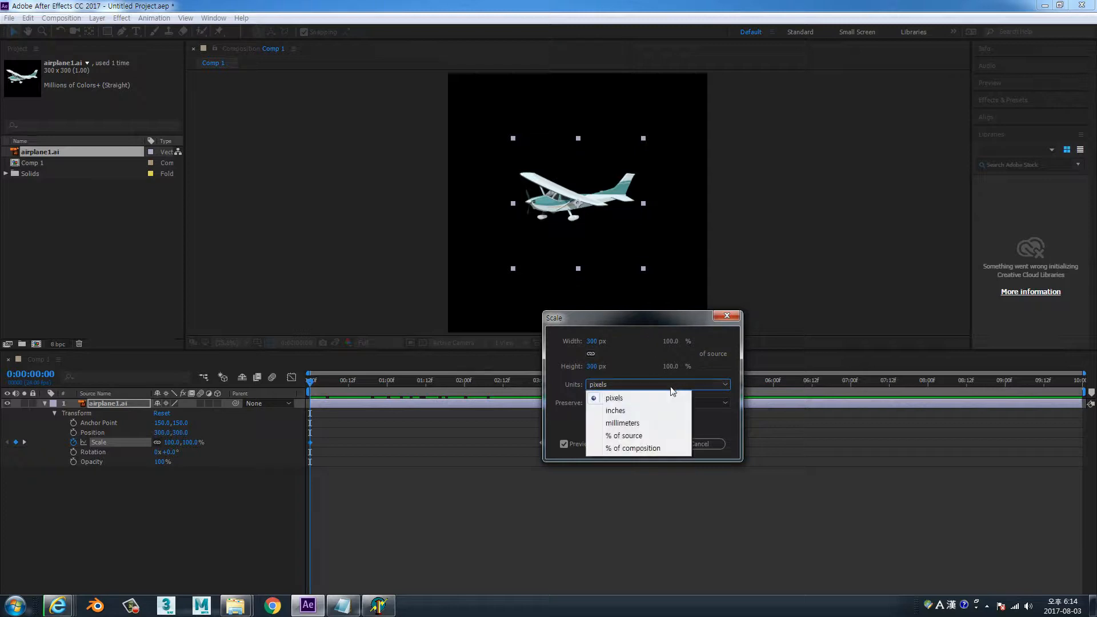
left_click(644, 440)
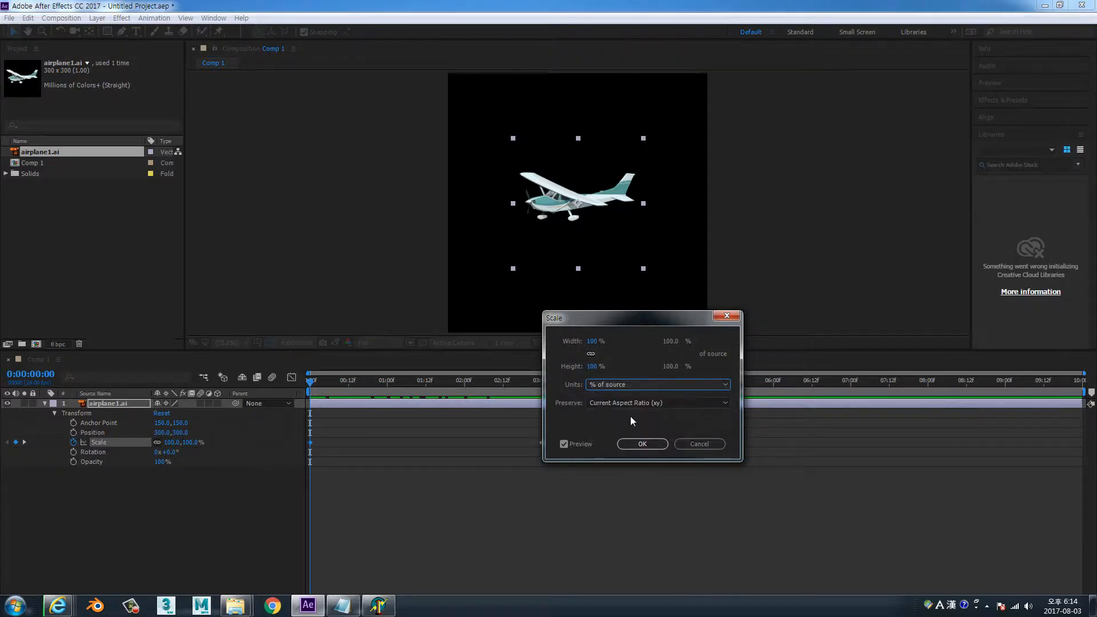
left_click(595, 341)
type("150")
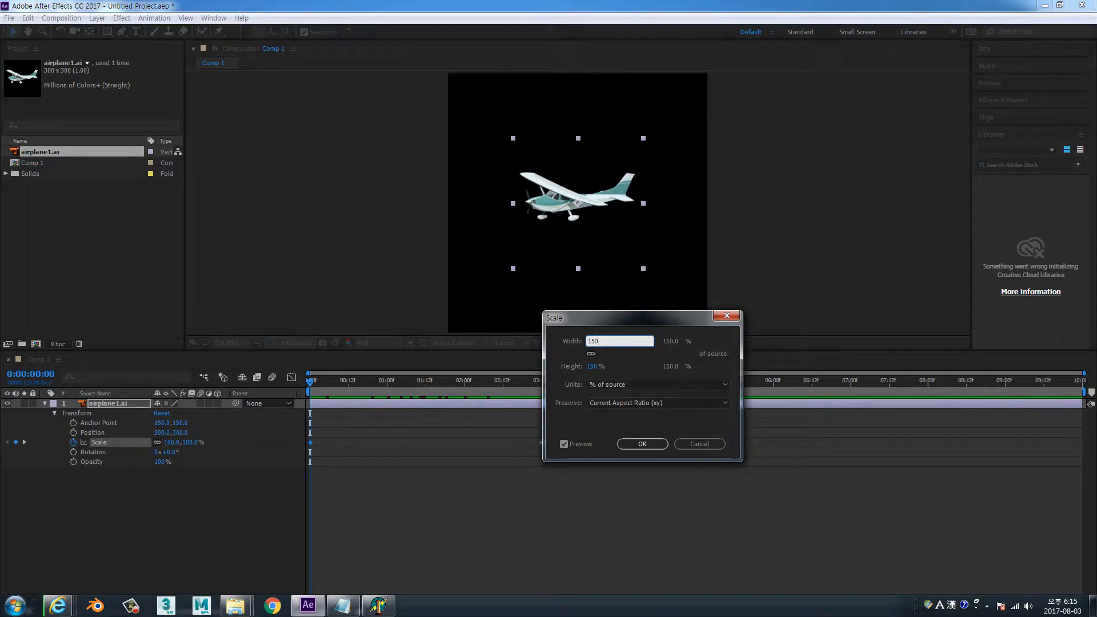
key("Tab")
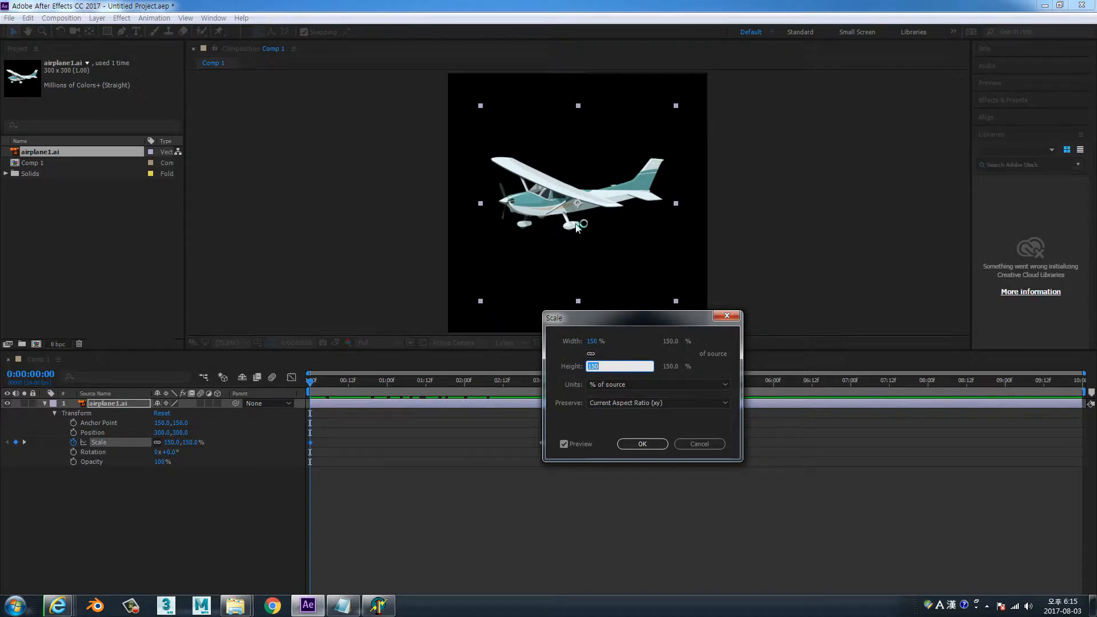
Switch the keyframe's Scale units to % of composition and try heights of 50% and 100%
left_click(726, 384)
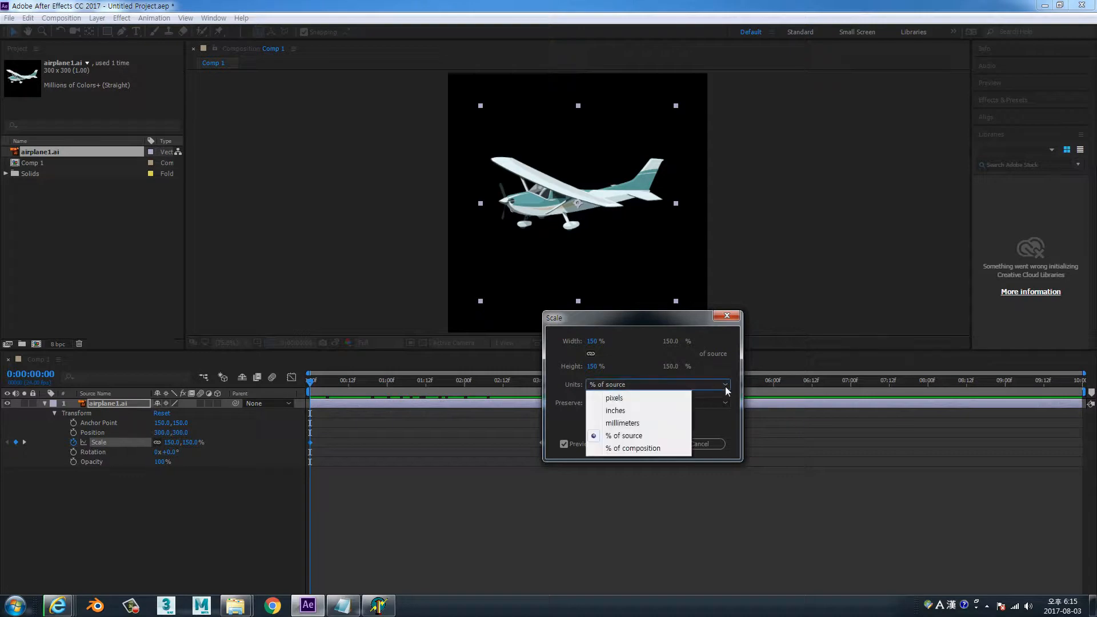
left_click(660, 449)
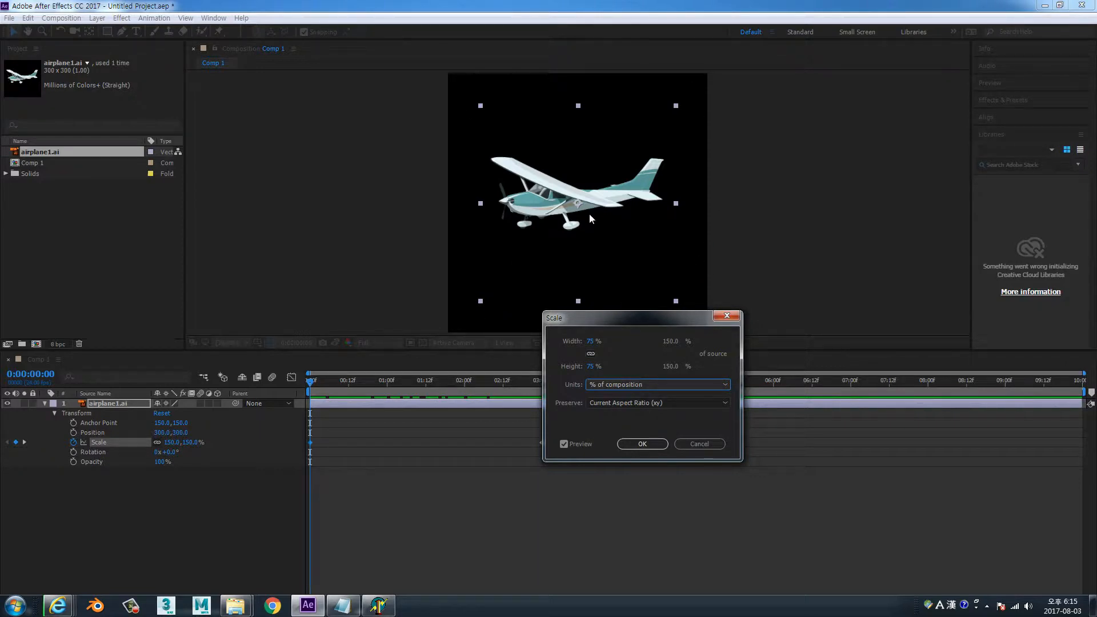
left_click(592, 367)
type("50")
key("Tab")
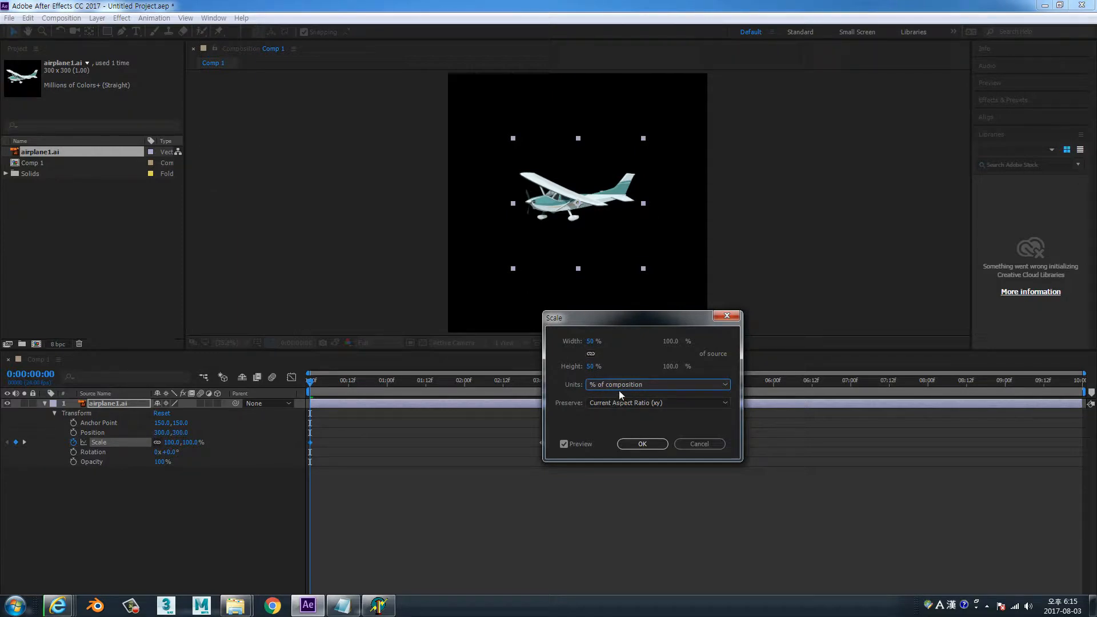
left_click(593, 366)
type("100")
key("Tab")
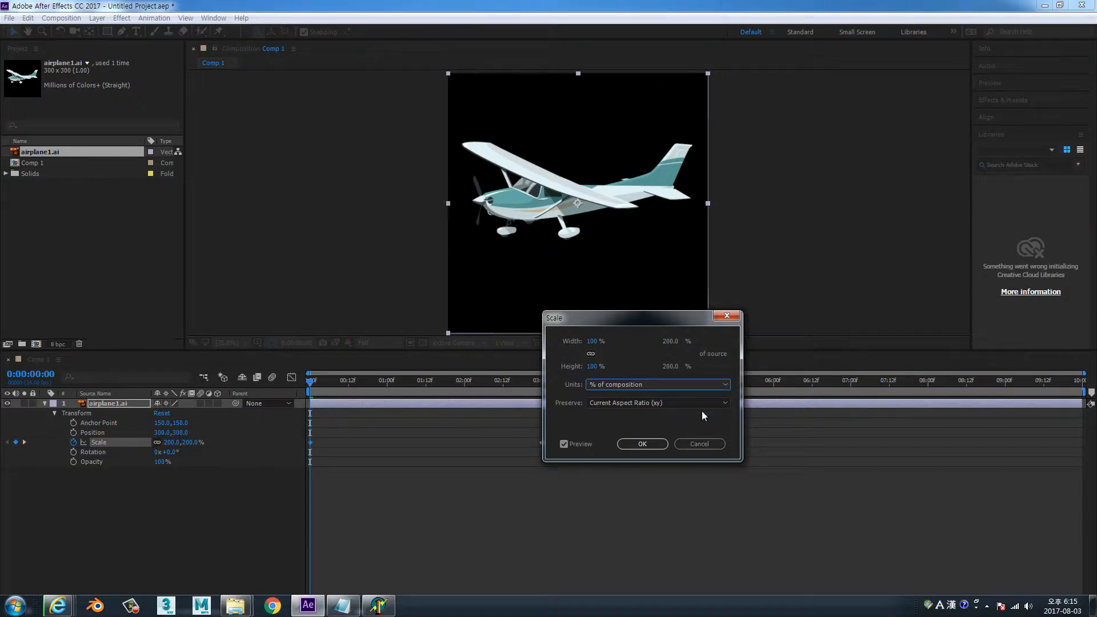
Review the aspect ratio Preserve options and cancel the first Scale keyframe's edits
left_click(723, 404)
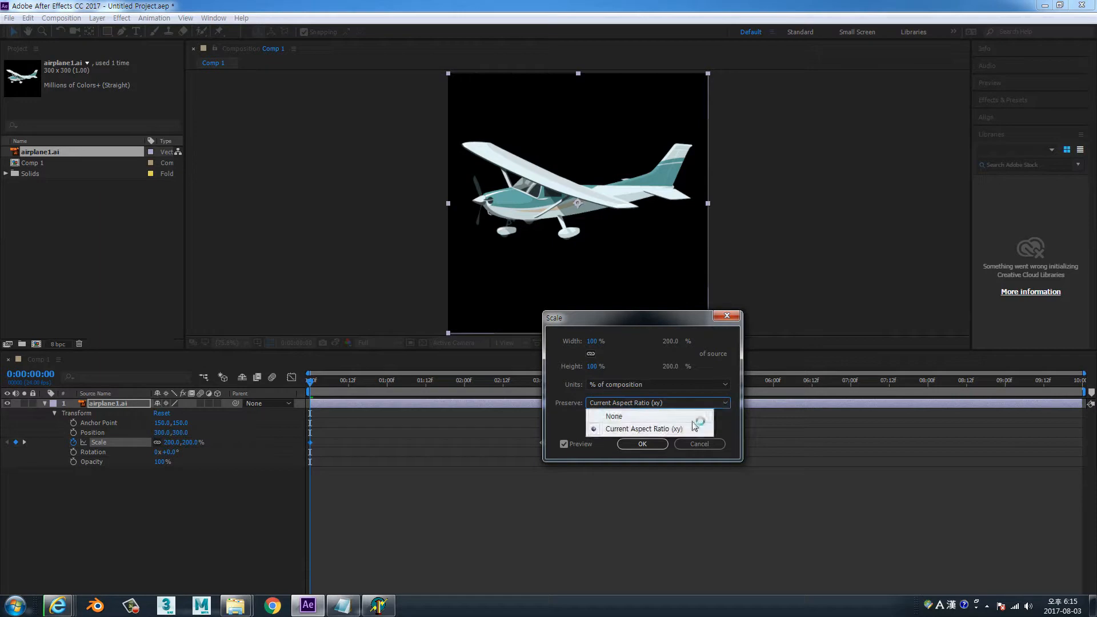
left_click(643, 319)
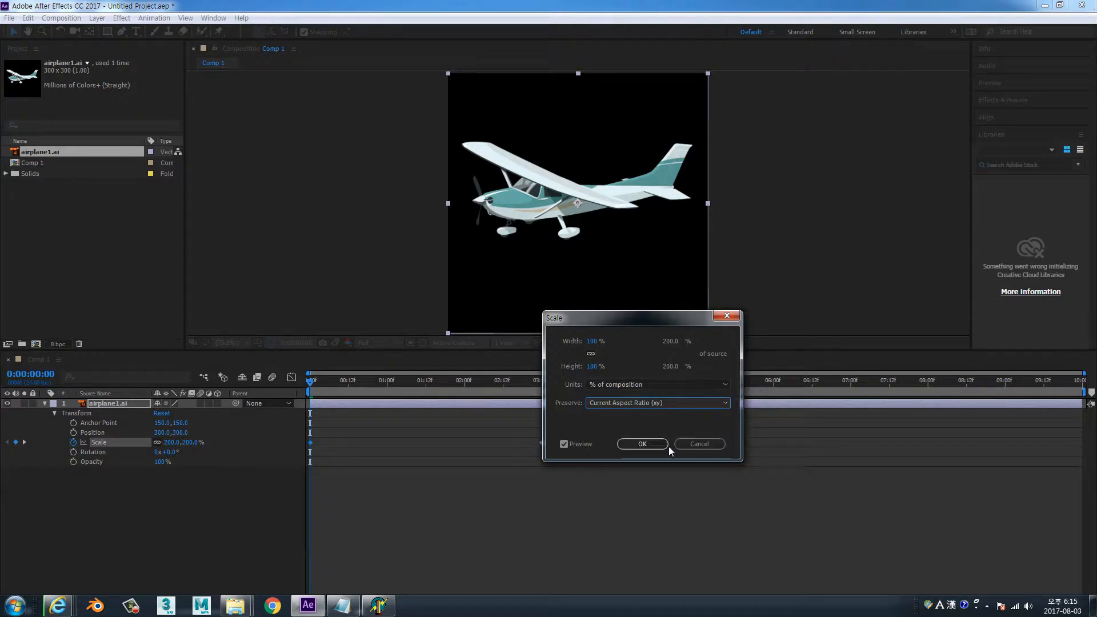
left_click(701, 446)
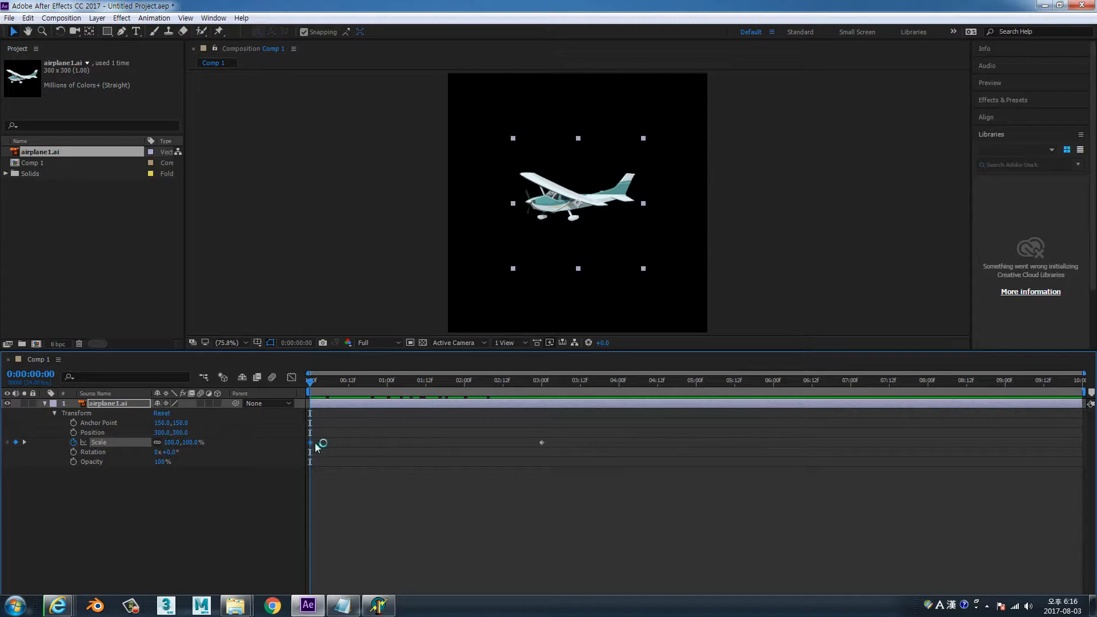
Examine the 3-second Scale keyframe's values and unit options, and close them without applying anything
double_click(542, 442)
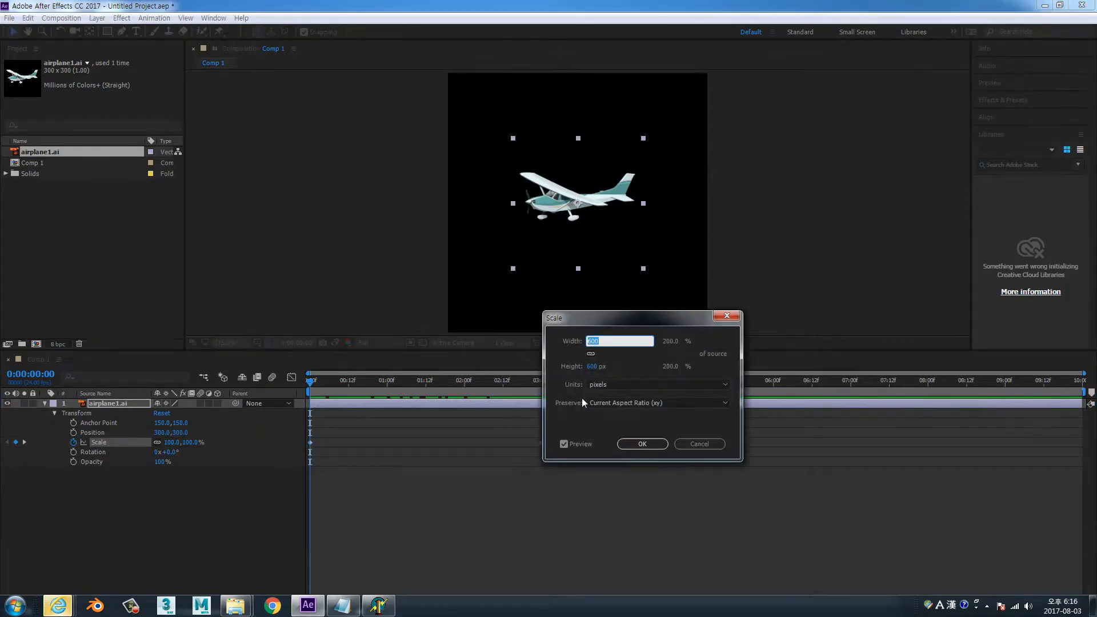
left_click(726, 386)
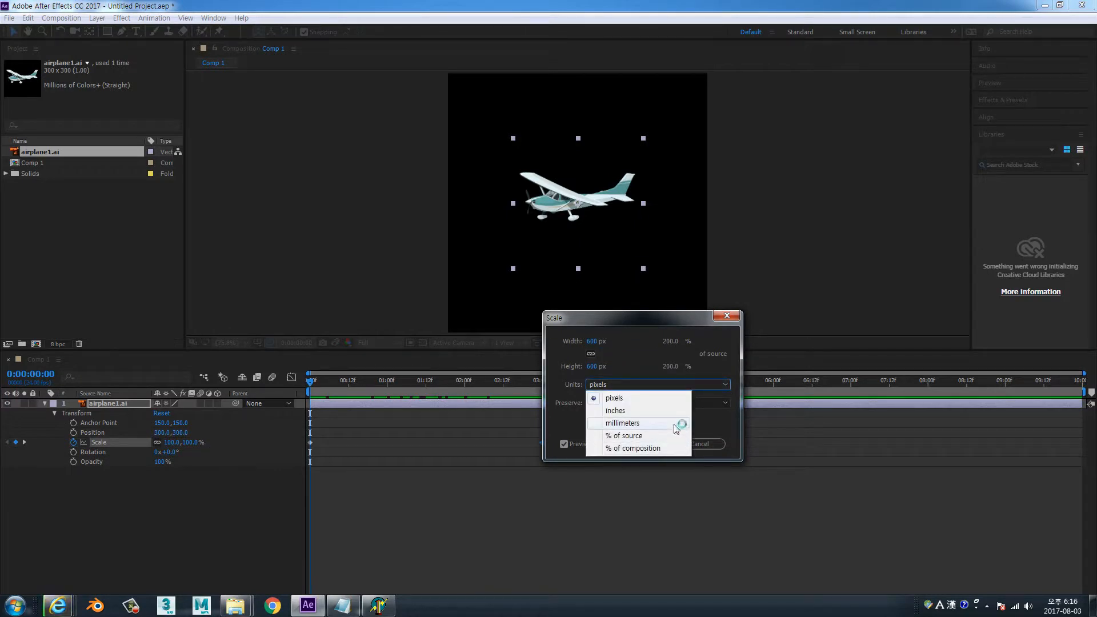
left_click(677, 423)
left_click(725, 385)
left_click(655, 395)
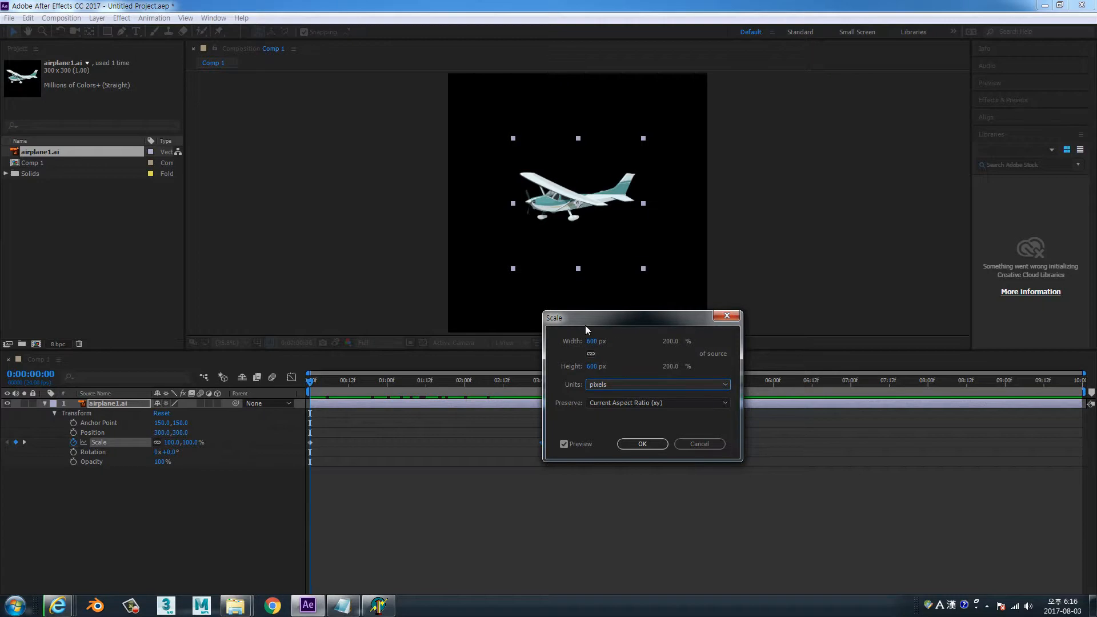
left_click(725, 385)
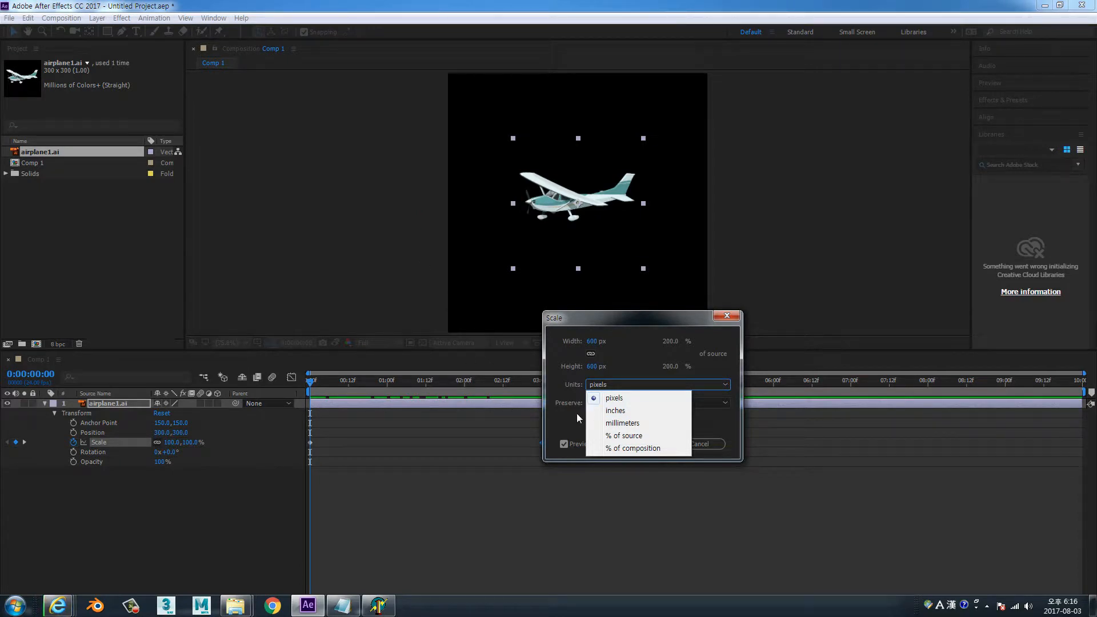
left_click(718, 423)
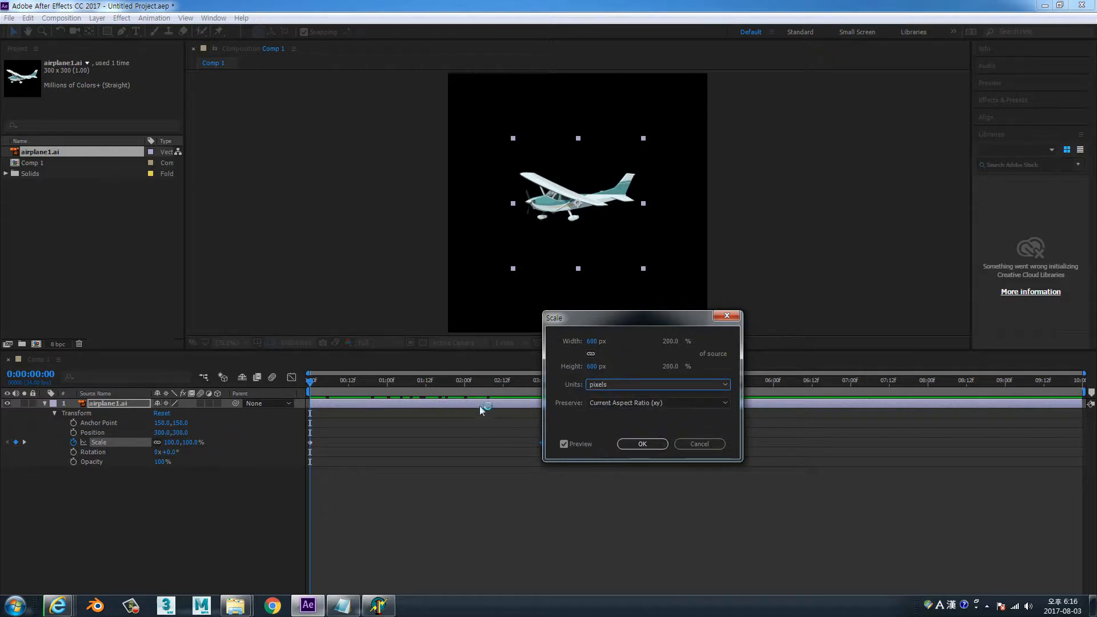
left_click(695, 445)
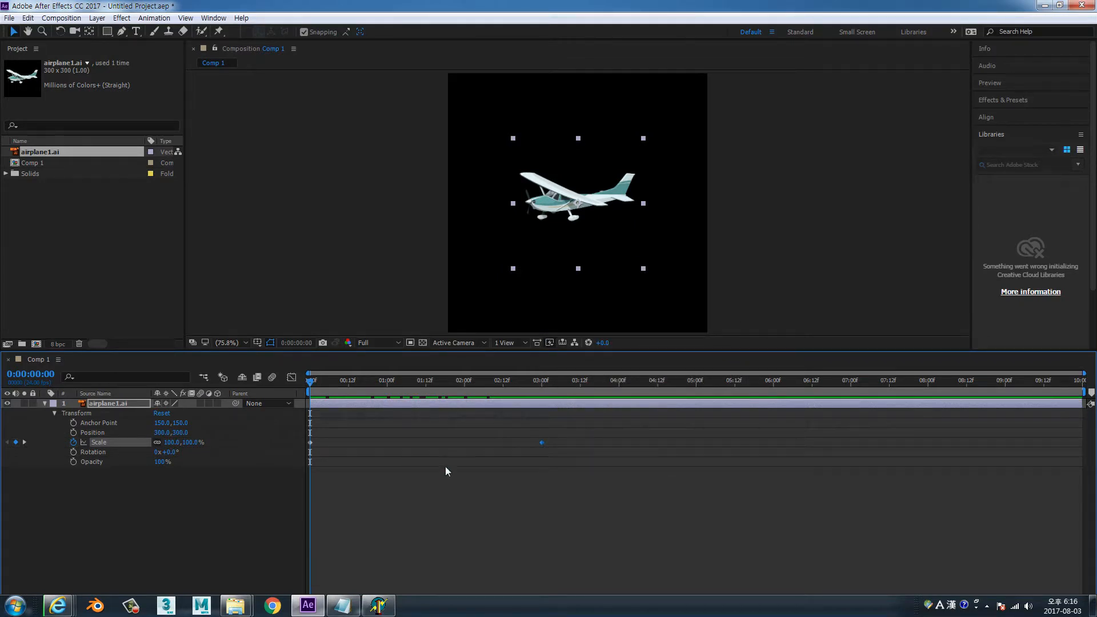
Scrub the scale animation, try shifting the 3-second Scale keyframe slightly earlier, and undo the shift
double_click(309, 443)
mouse_move(311, 383)
left_mouse_down()
mouse_move(297, 392)
mouse_move(542, 393)
mouse_move(305, 388)
left_mouse_up()
mouse_move(542, 440)
left_mouse_down()
mouse_move(483, 437)
mouse_move(526, 437)
left_mouse_up()
key("ctrl+z")
mouse_move(311, 386)
left_mouse_down()
mouse_move(546, 405)
mouse_move(313, 384)
left_mouse_up()
View the values of the Scale keyframe at 3 seconds and close them without applying anything
mouse_move(544, 444)
double_click(542, 443)
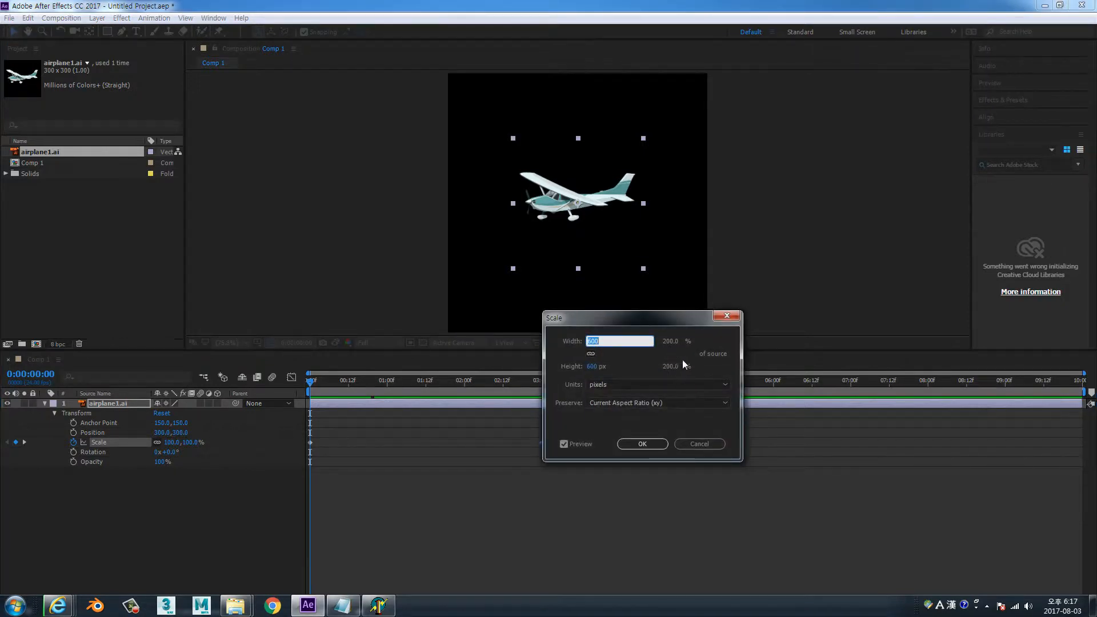
left_click(688, 447)
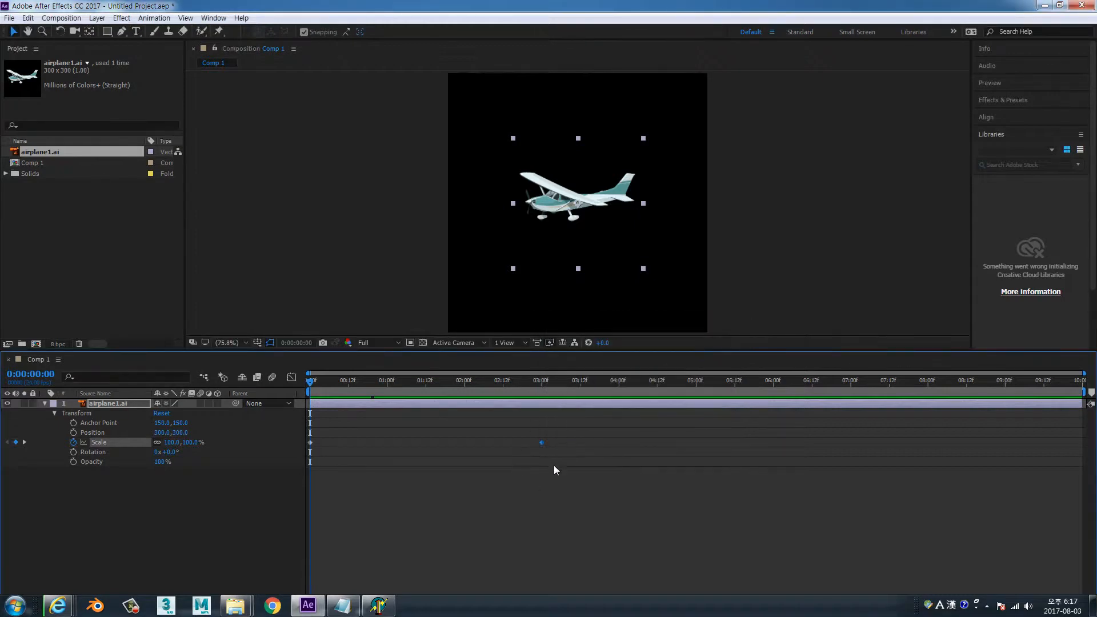
Move the second Scale keyframe to about 1 second, preview the timing, and move it out past 4 seconds
mouse_move(543, 444)
left_click_drag(542, 443, 388, 444)
mouse_move(312, 387)
left_mouse_down()
mouse_move(389, 391)
mouse_move(310, 391)
left_mouse_up()
left_click_drag(386, 443, 640, 460)
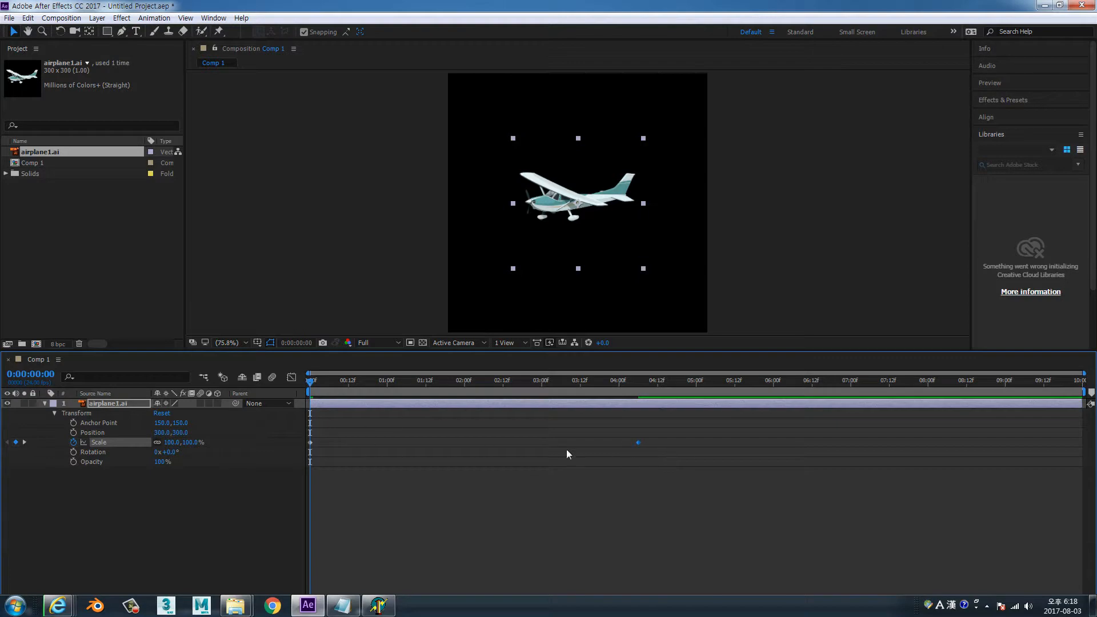
Move the second Scale keyframe back to about 1 second, preview it, and return the keyframe to 3 seconds
left_click_drag(639, 443, 383, 434)
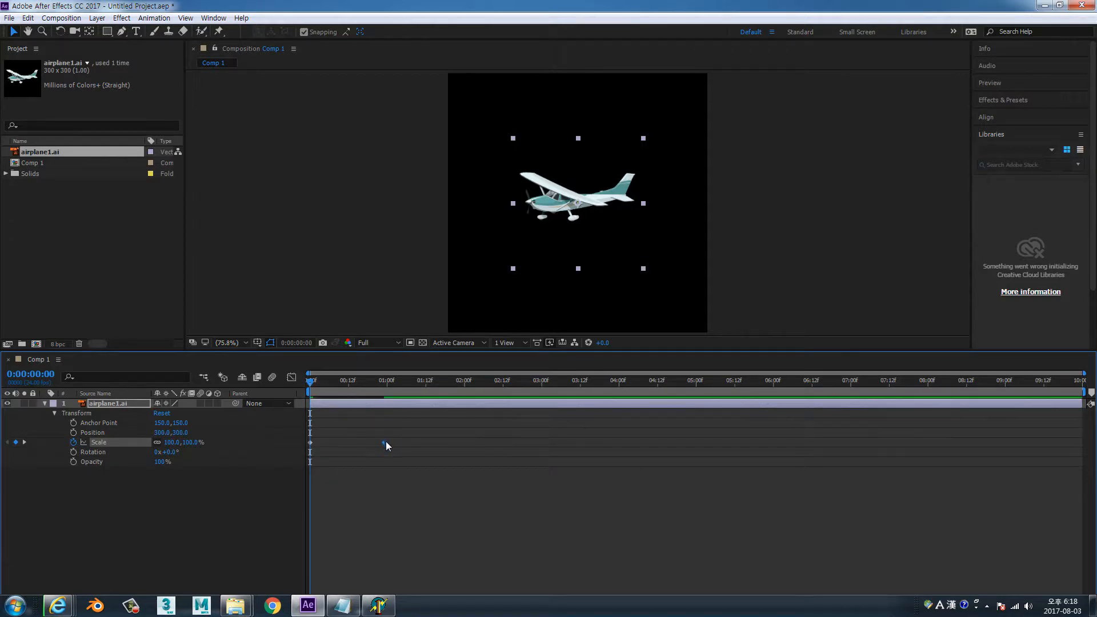
mouse_move(310, 381)
left_mouse_down()
mouse_move(379, 389)
mouse_move(309, 389)
left_mouse_up()
left_click_drag(387, 441, 543, 444)
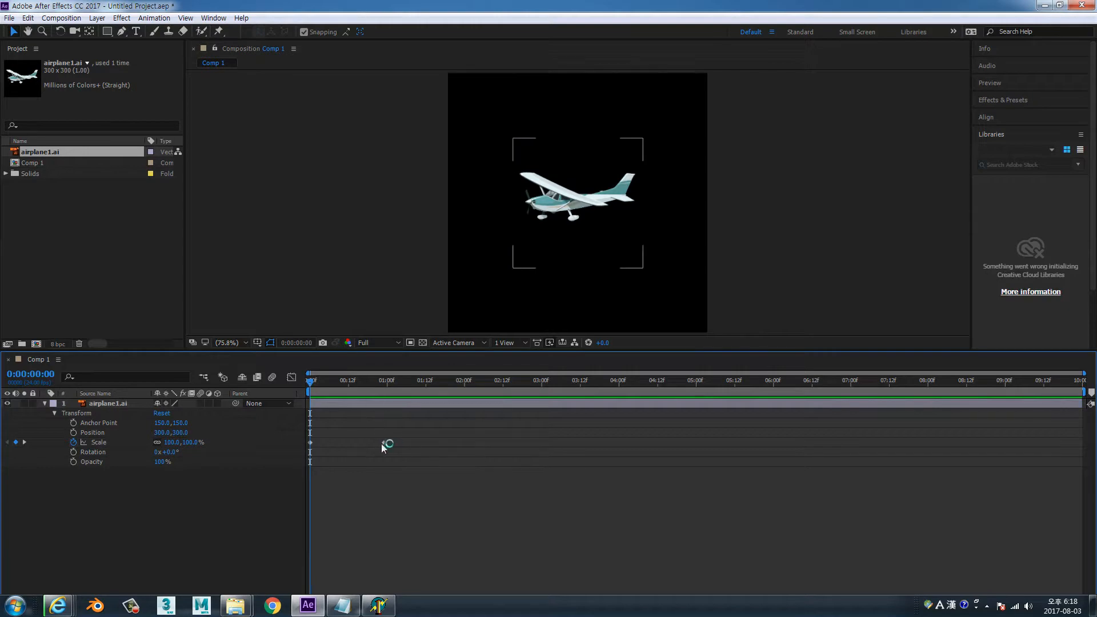
left_click_drag(383, 444, 541, 454)
left_click(323, 382)
left_click_drag(333, 382, 300, 392)
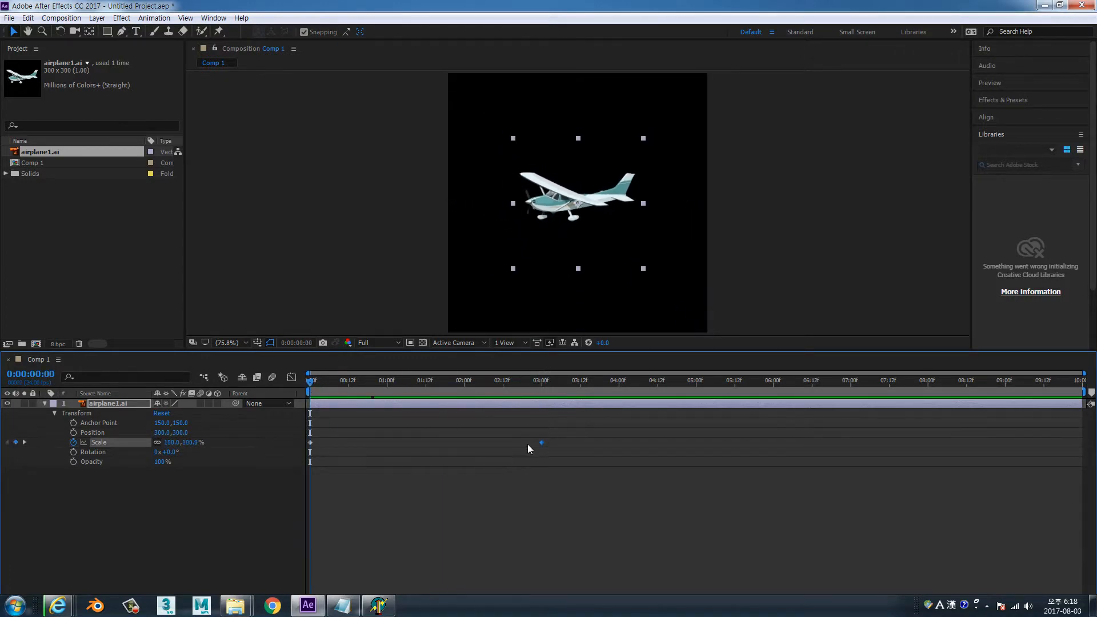
Nudge the selected second Scale keyframe earlier and later in single-frame steps
left_click(542, 443, "ctrl")
key("alt+Left")
key("alt+Right")
key("alt+Right")
key("alt+Right")
key("alt+Right")
key("alt+Right")
key("alt+Right")
key("alt+Left")
key("alt+Left")
key("alt+Left")
key("alt+Left")
key("alt+Left")
key("alt+Left")
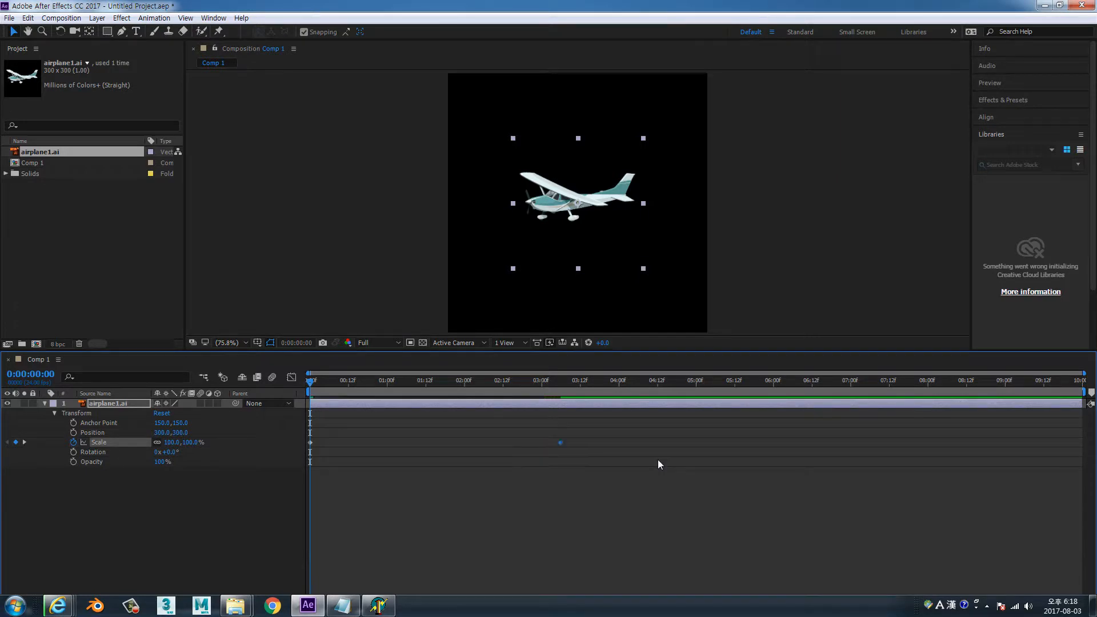
key("alt+Left")
key("alt+Left")
Shift the second Scale keyframe back and forth in ten-frame and single-frame steps, and return it to 3 seconds
key("alt+shift+Left")
key("alt+shift+Left")
key("alt+shift+Right")
key("alt+shift+Right")
key("alt+shift+Left")
key("alt+shift+Left")
key("alt+Left")
key("alt+Right")
key("alt+Right")
key("alt+Right")
key("alt+Right")
key("alt+Right")
left_click_drag(475, 444, 543, 445)
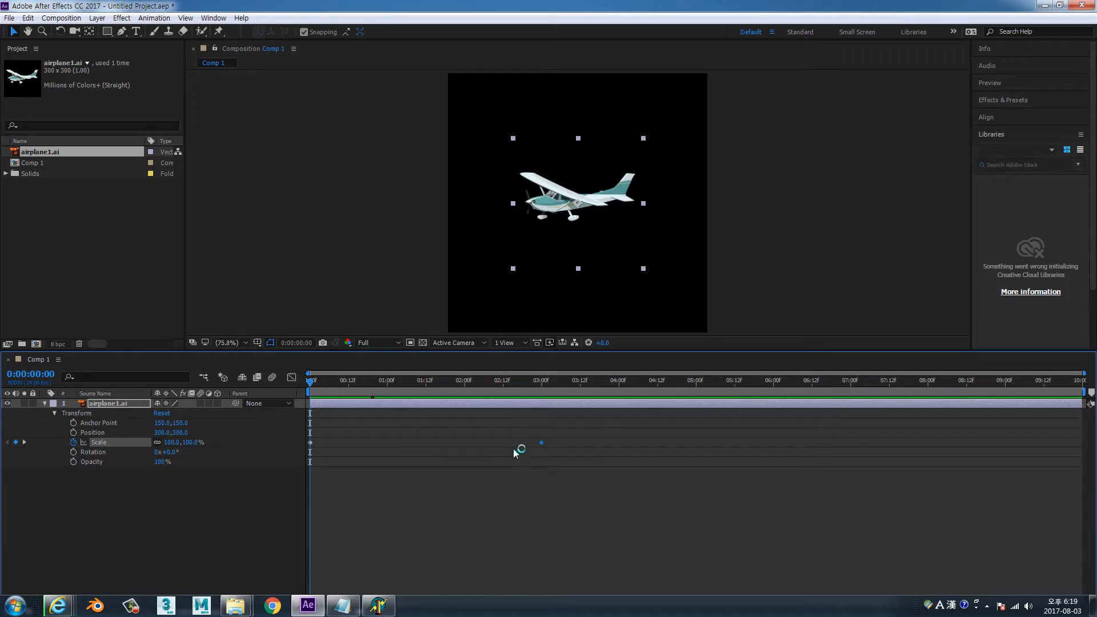
Check the 3-second Scale keyframe's values without changing them, and scrub from the start toward that keyframe
double_click(544, 444)
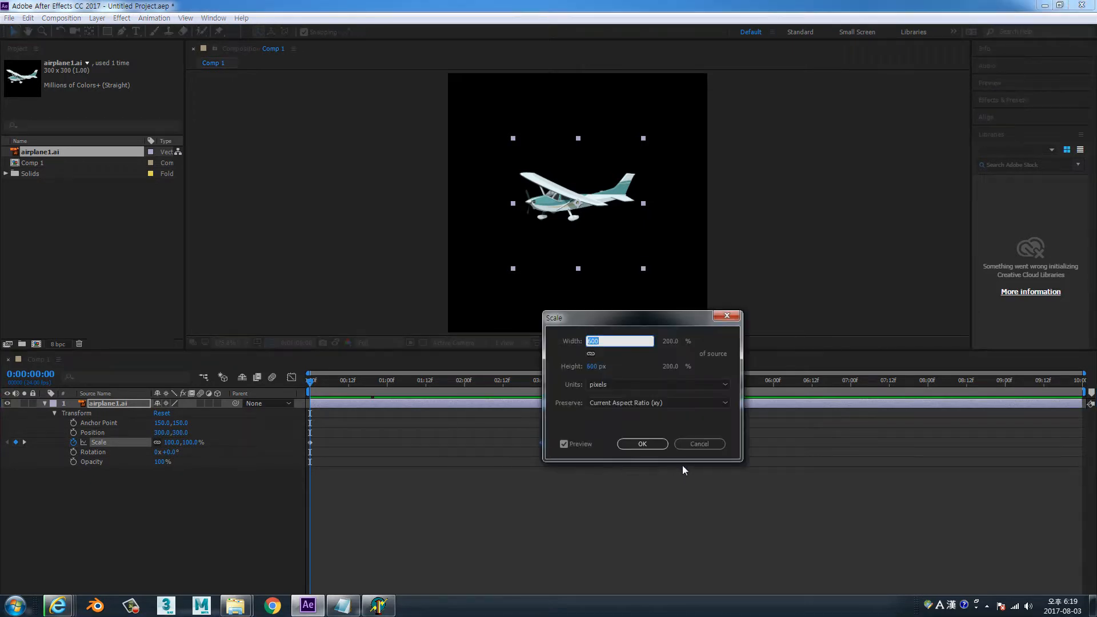
left_click(699, 444)
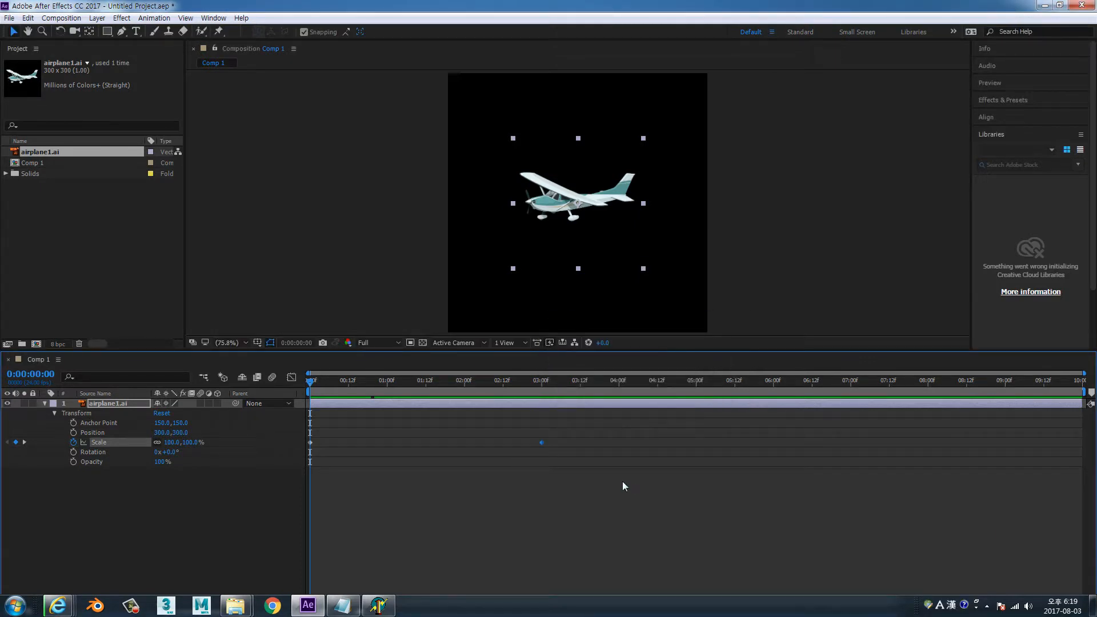
left_click_drag(317, 381, 543, 387)
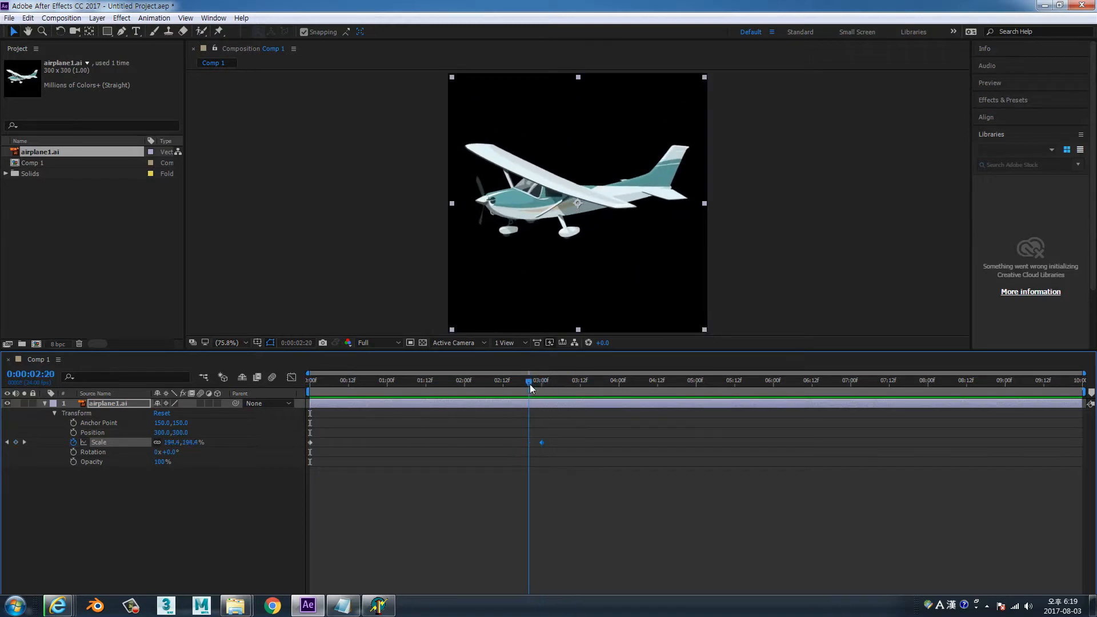
Step through the timeline frame by frame, backward and forward around the 3-second Scale keyframe, ending on it
key("Page_Up")
key("Page_Up")
key("Page_Up")
key("Page_Up")
key("Page_Up")
key("Page_Up")
key("Page_Up")
key("Page_Up")
key("Page_Up")
key("Page_Down")
key("Page_Down")
key("Page_Down")
key("Page_Down")
key("Page_Down")
key("Page_Down")
key("Page_Down")
key("Page_Down")
key("Page_Down")
key("Page_Down")
key("Page_Down")
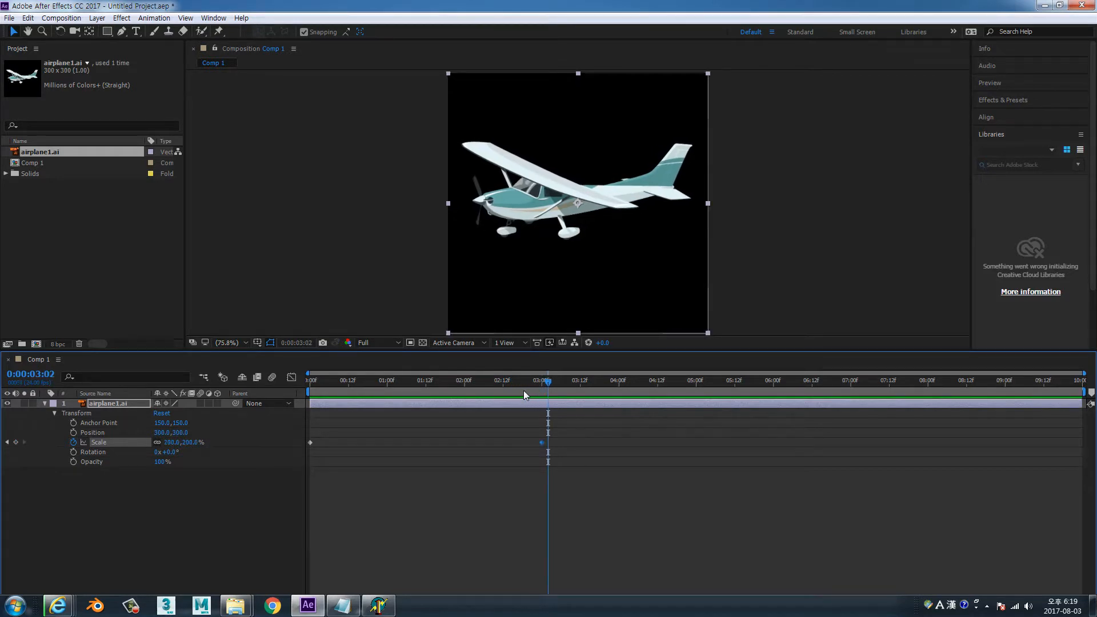
key("Page_Up")
key("Page_Up")
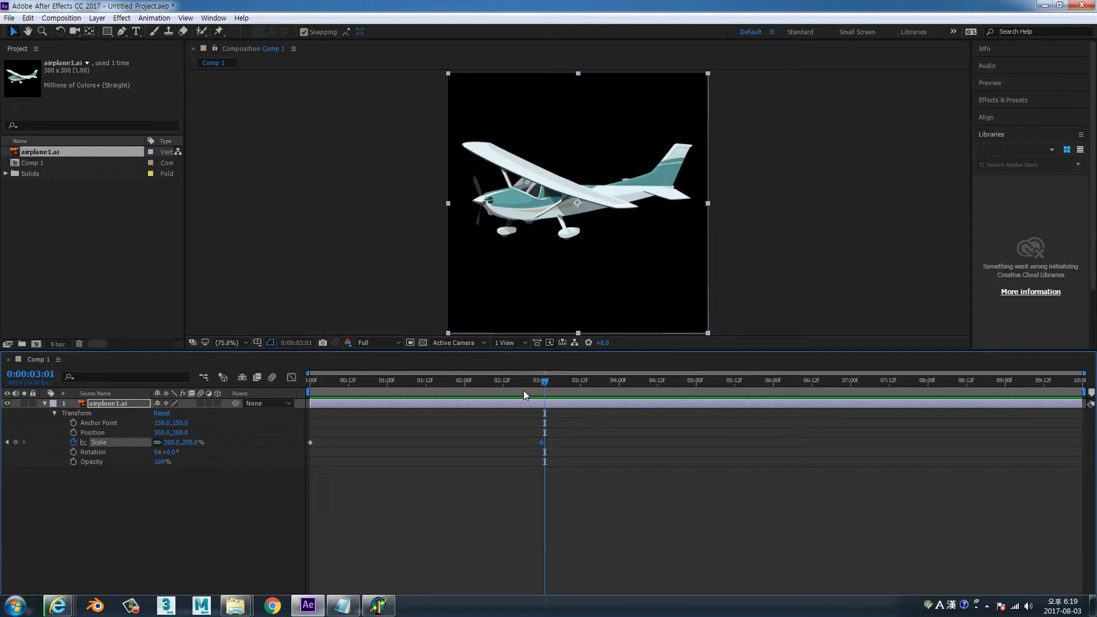
key("Page_Down")
key("Page_Down")
key("Page_Down")
key("Page_Up")
key("Page_Up")
key("Page_Up")
key("Page_Up")
key("Page_Up")
key("Page_Up")
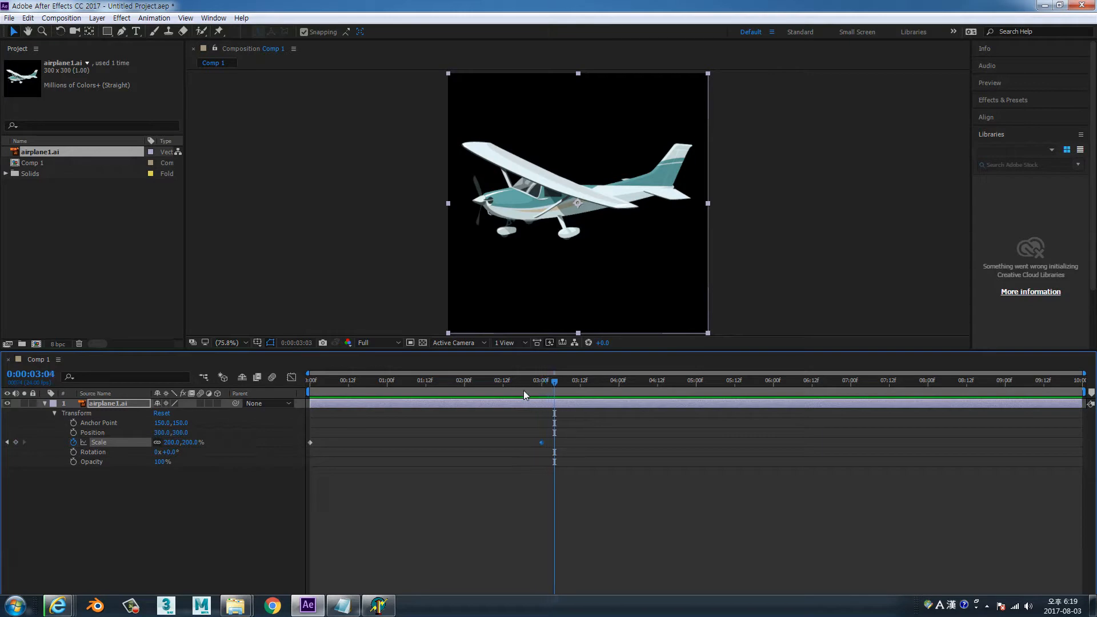
key("Page_Down")
key("Page_Down")
key("Page_Down")
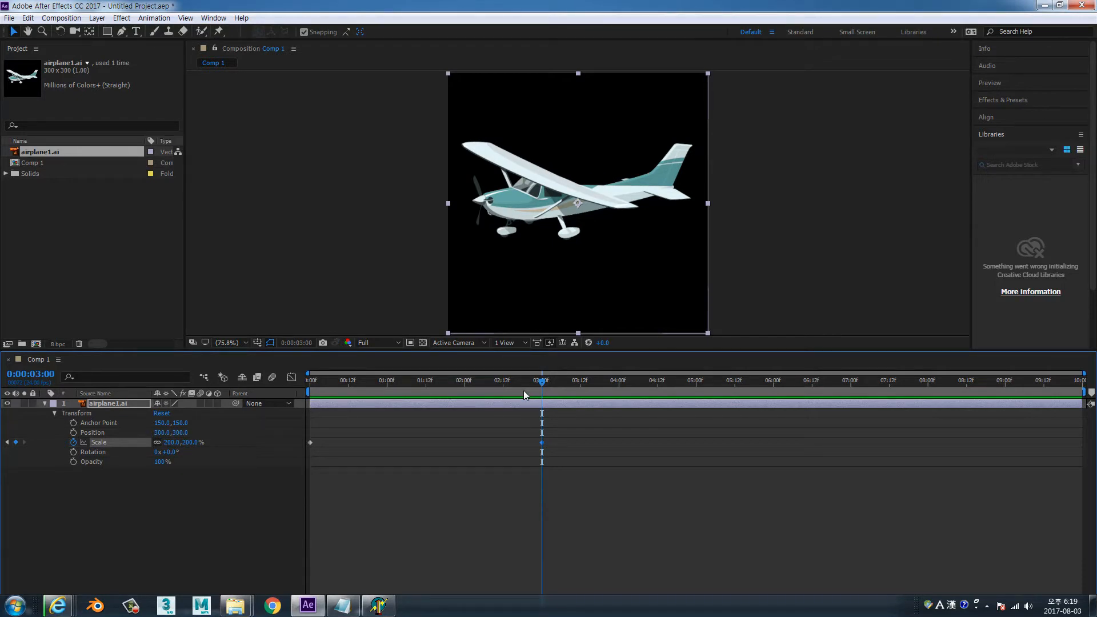
Deselect the Scale keyframe and reset the Transform properties of the airplane1.ai layer at 3 seconds
left_click(451, 500)
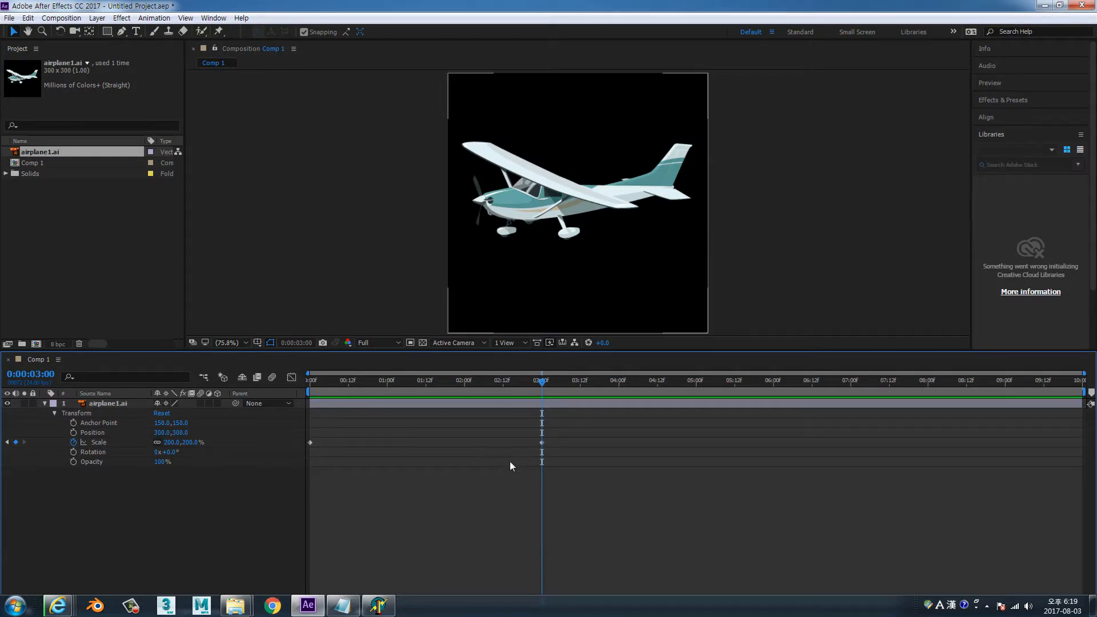
left_click(102, 247)
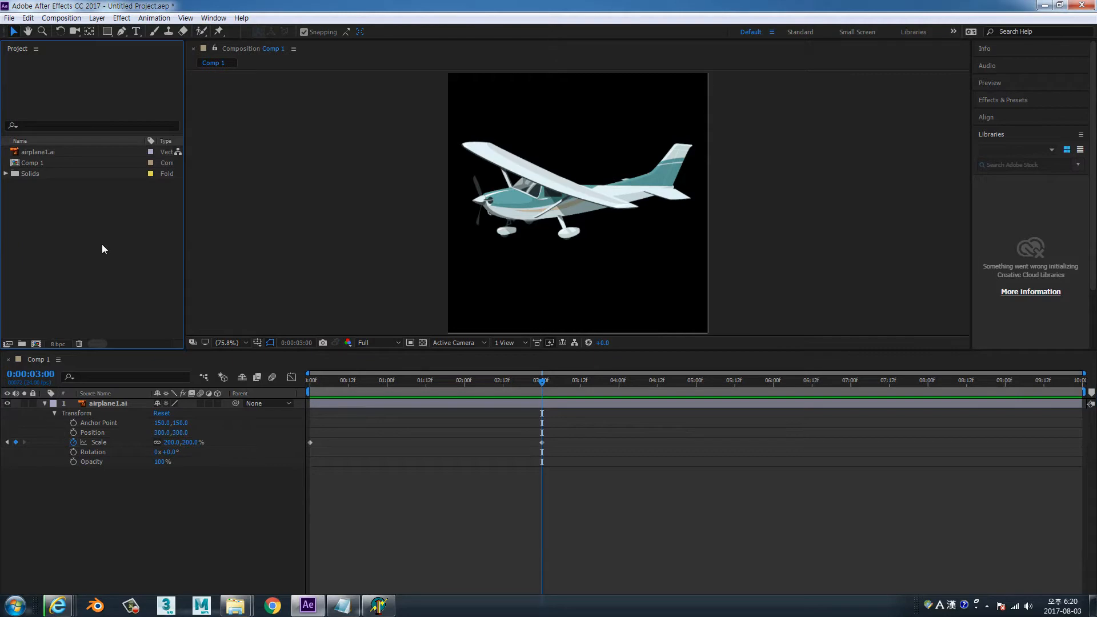
left_click(166, 414)
Start importing the airplane2 Illustrator file with Footage as the import kind
double_click(78, 226)
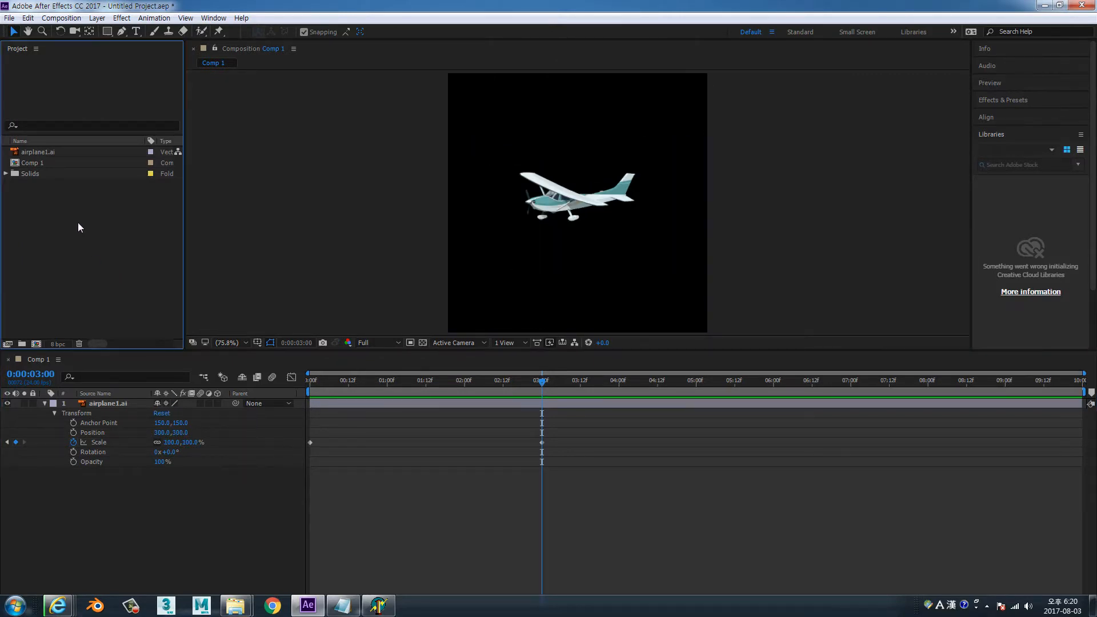
left_click(131, 194)
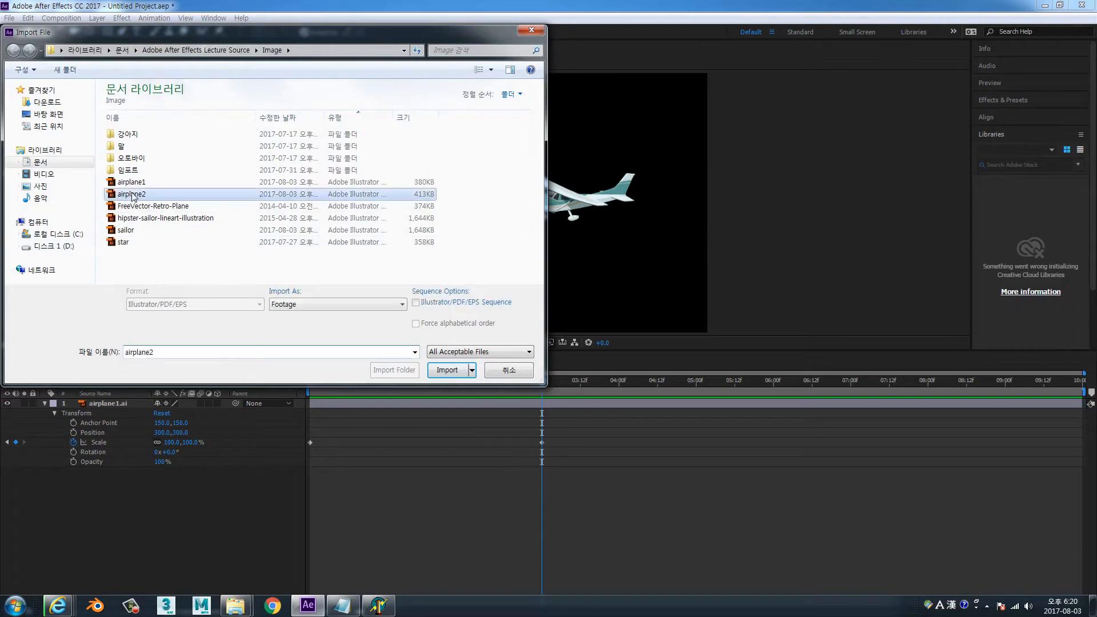
left_click(448, 370)
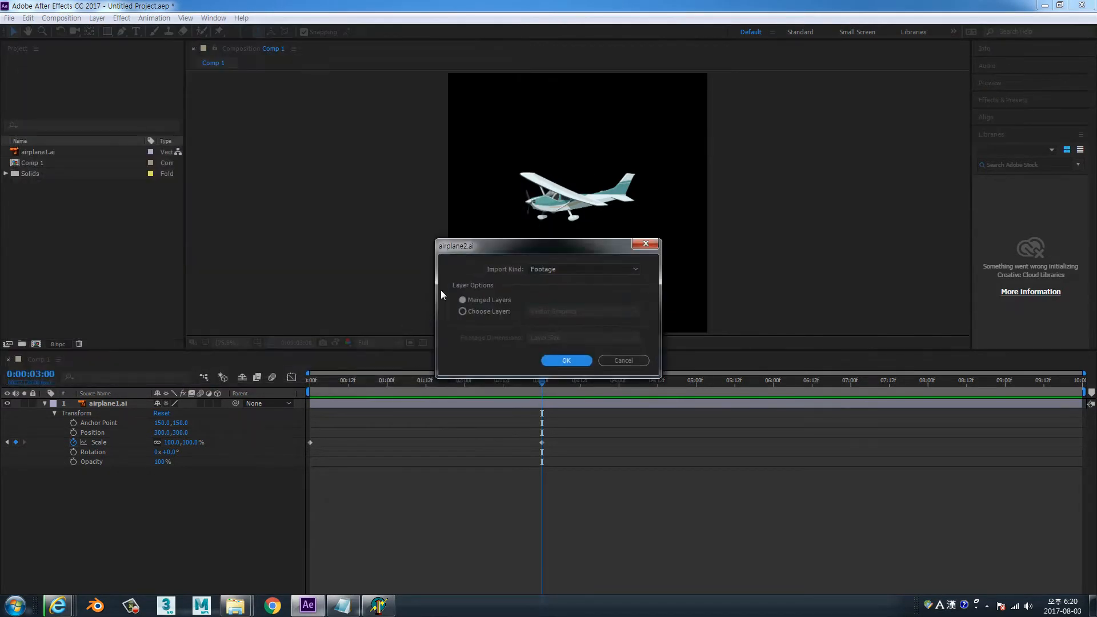
left_click(576, 269)
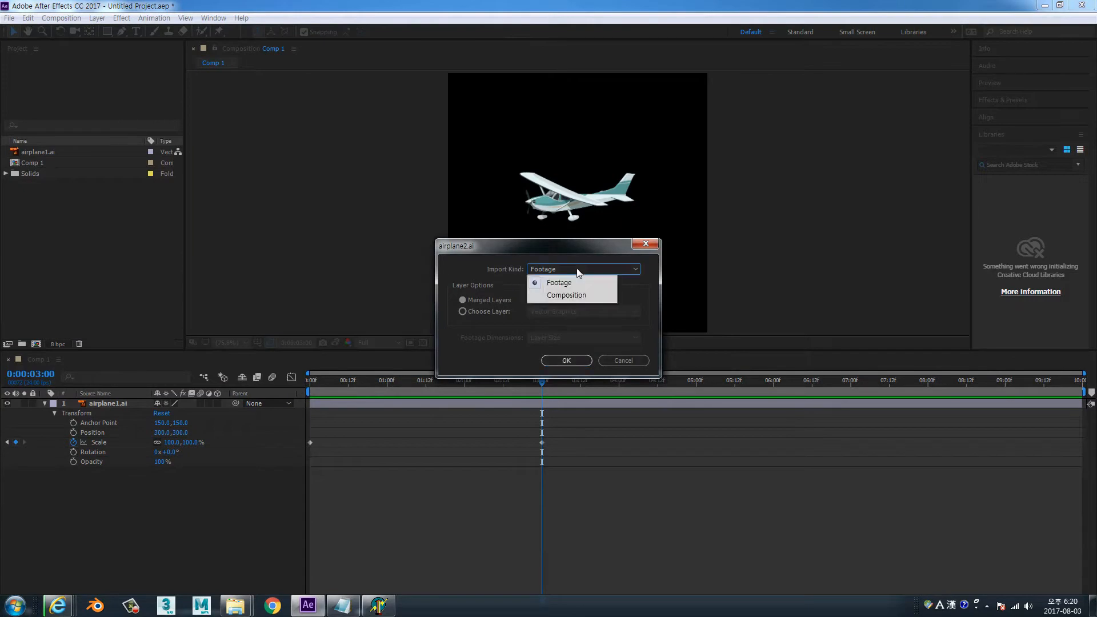
left_click(571, 283)
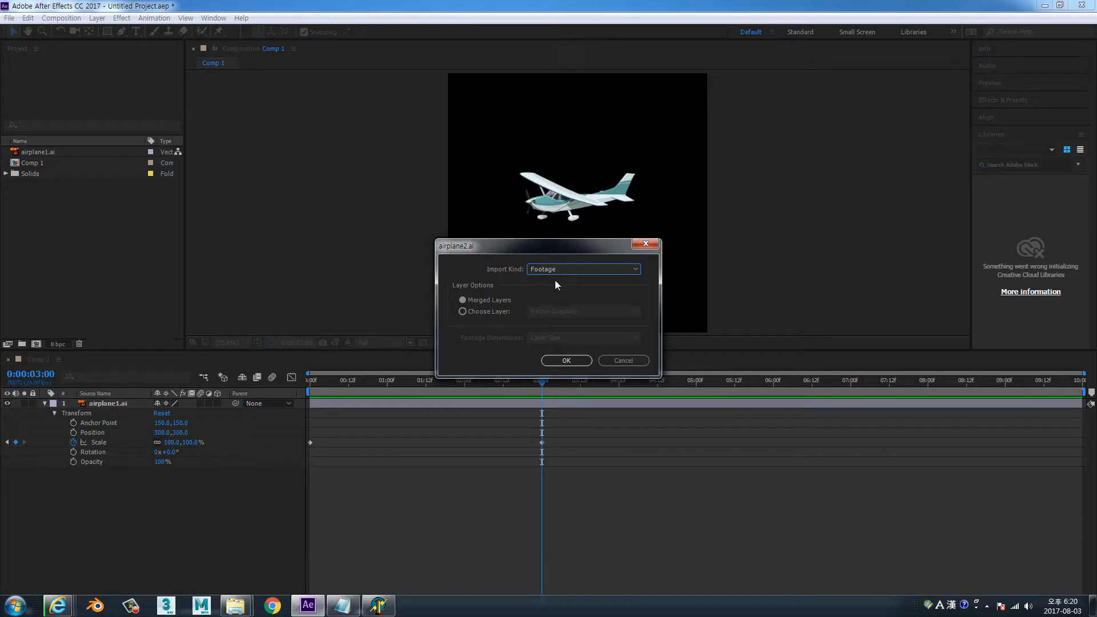
Import only the Vector Graphics layer of airplane2.ai, with Layer Size as the footage dimensions
left_click(496, 312)
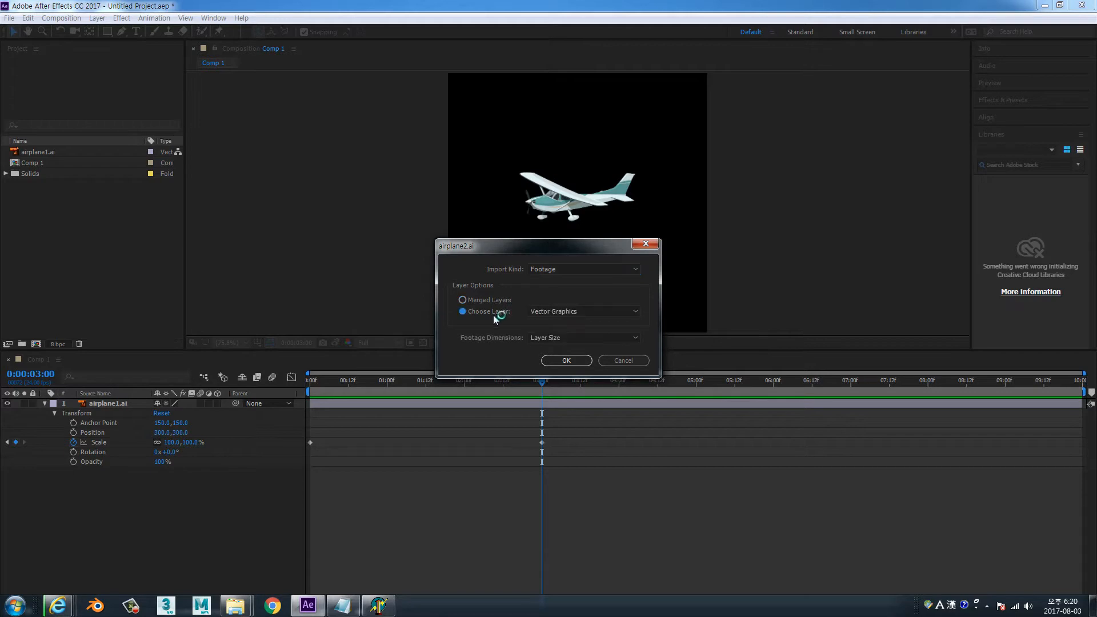
left_click(487, 303)
left_click(496, 313)
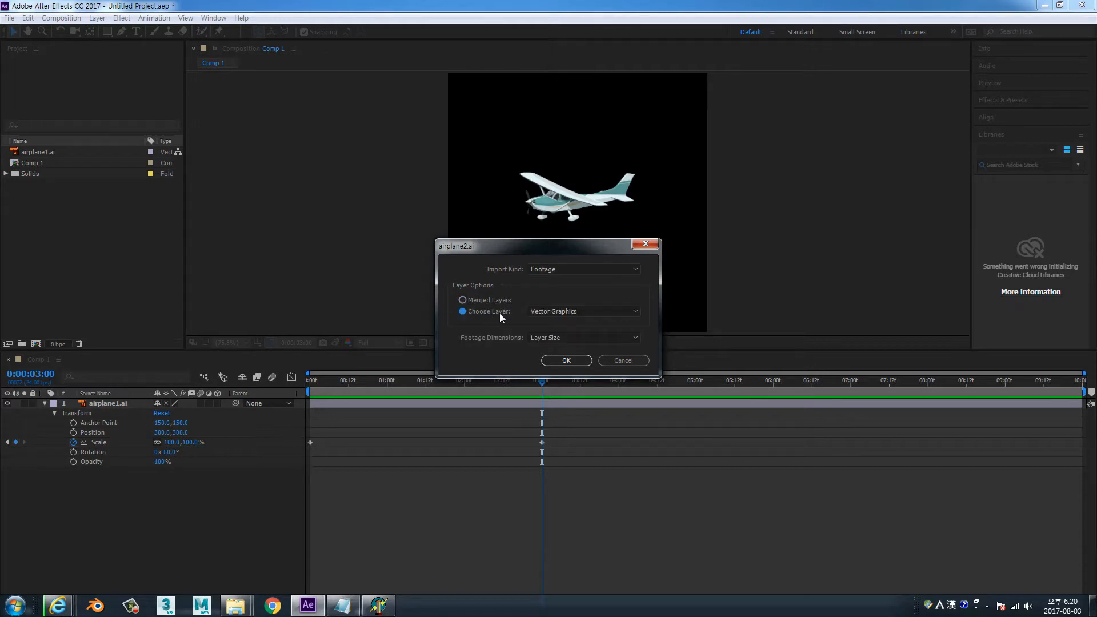
left_click(636, 312)
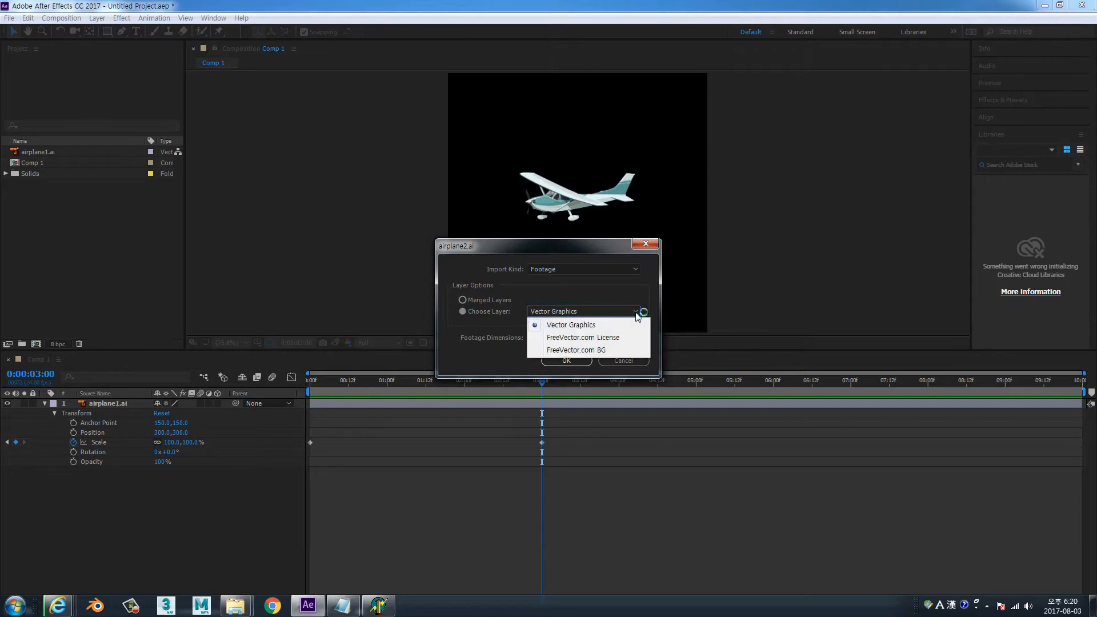
left_click(584, 324)
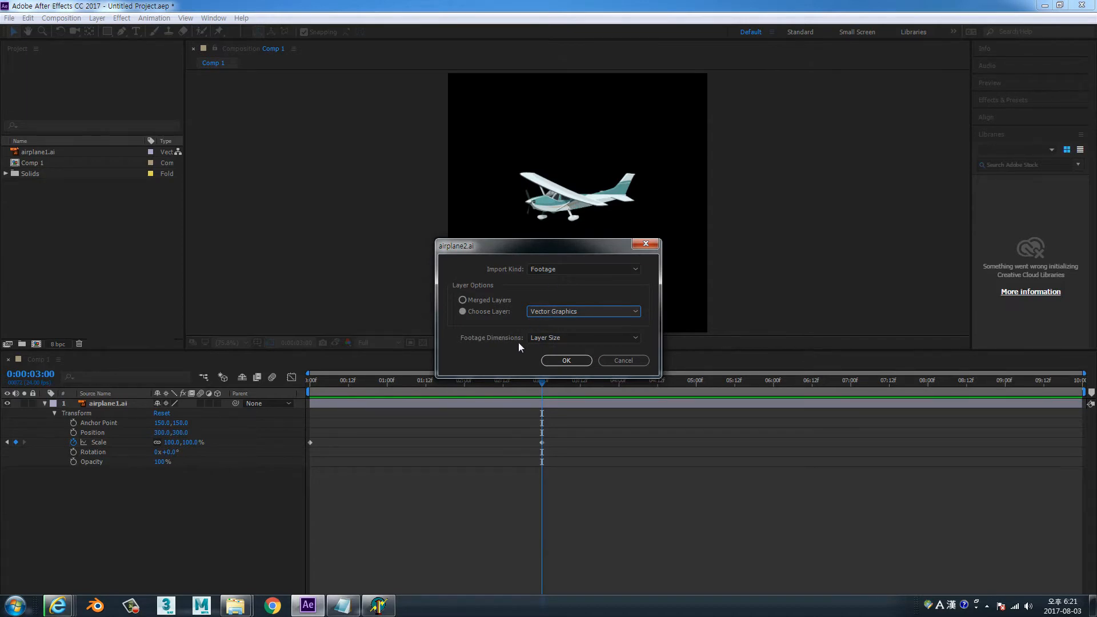
left_click(635, 338)
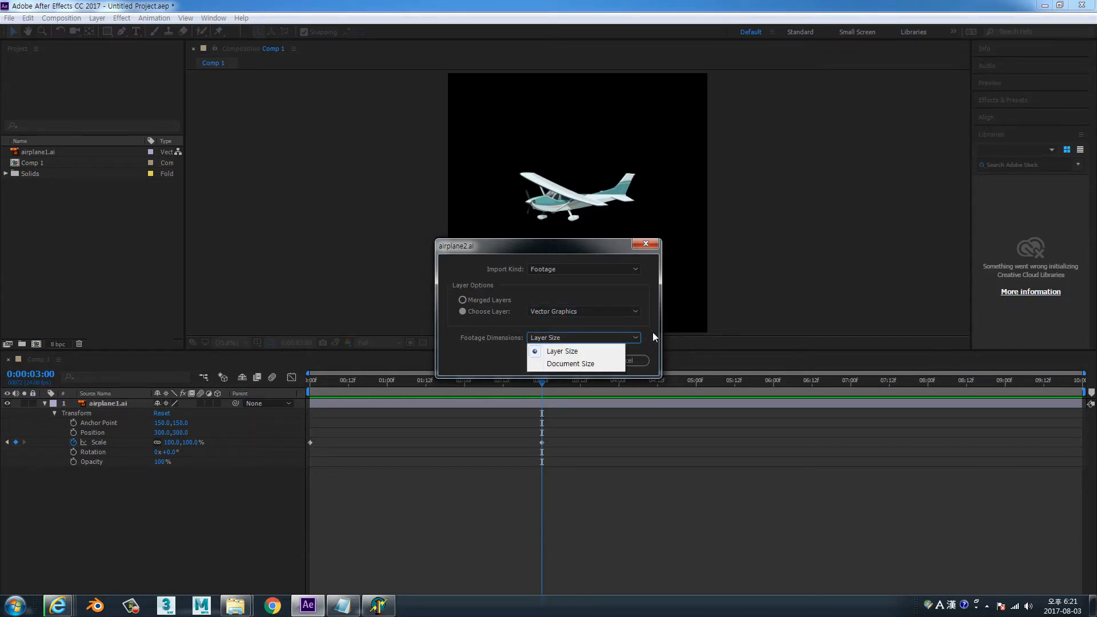
left_click(652, 332)
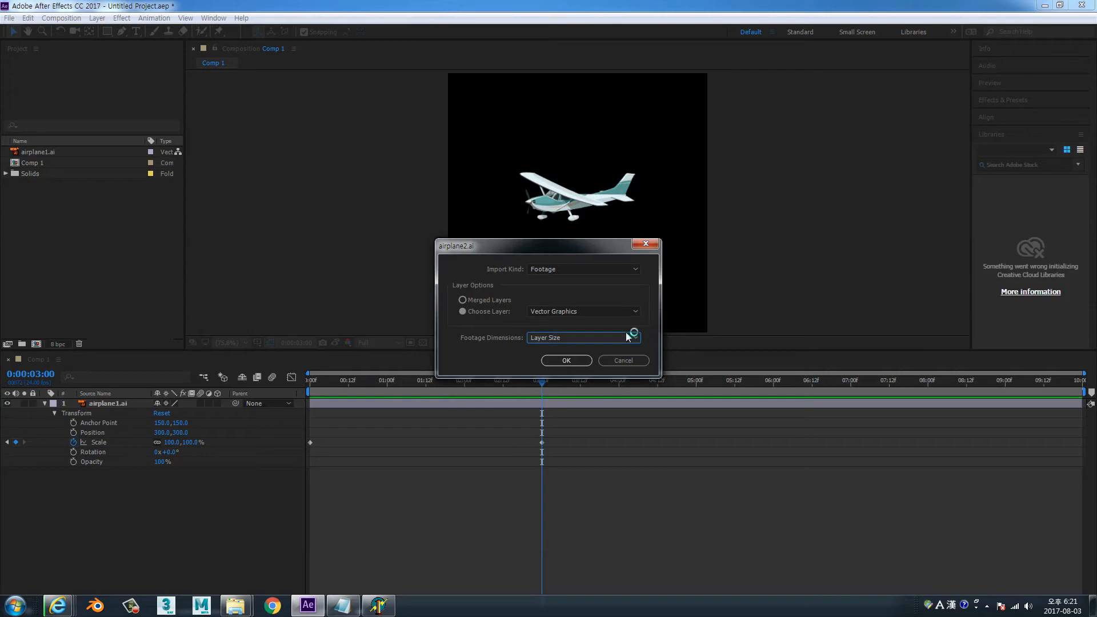
left_click(568, 361)
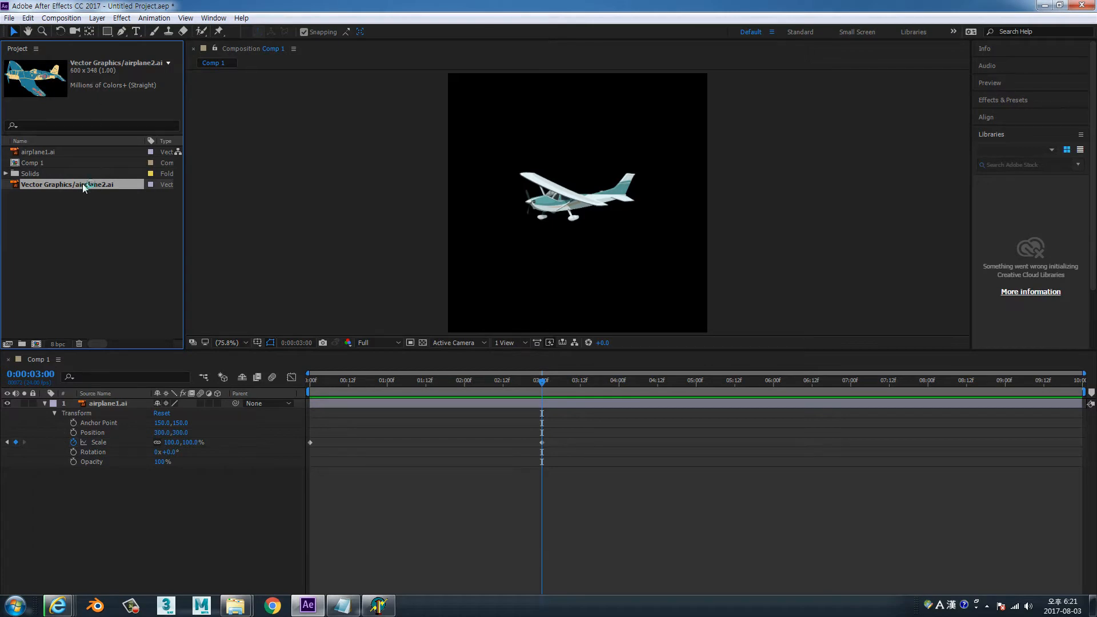
Add the imported airplane2 footage to Comp 1 and scale its layer down to 44%
key("ctrl+slash")
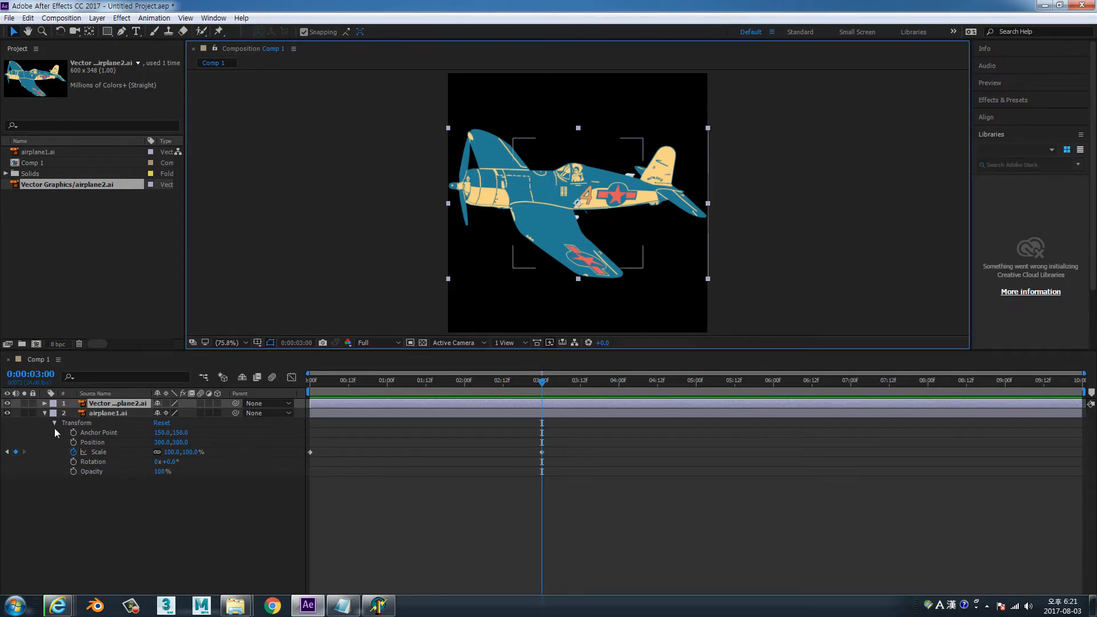
left_click(45, 412)
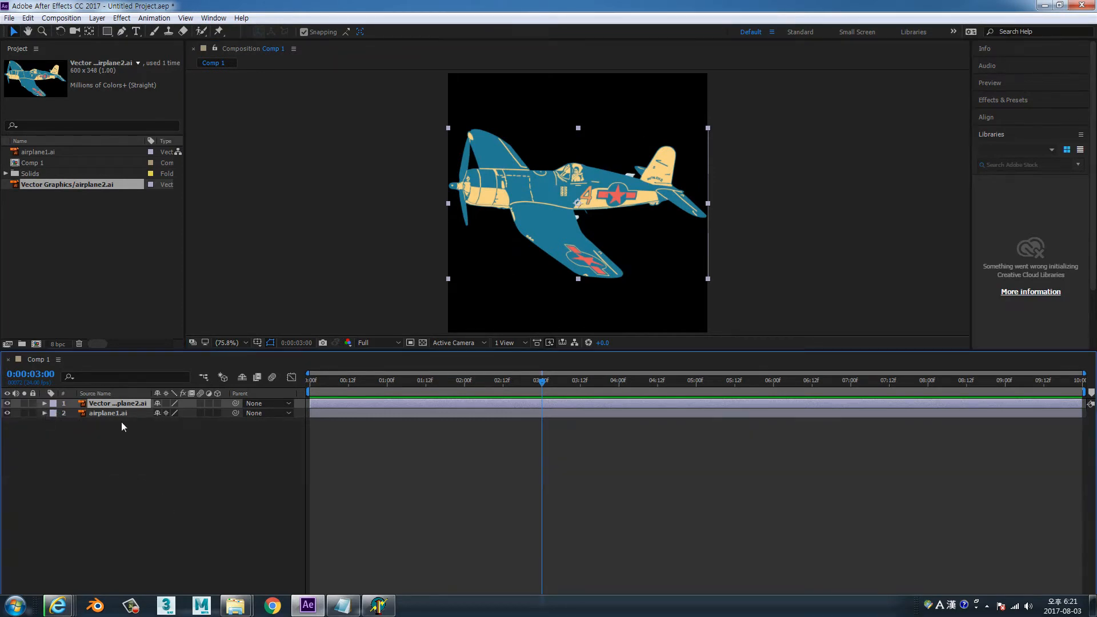
key("s")
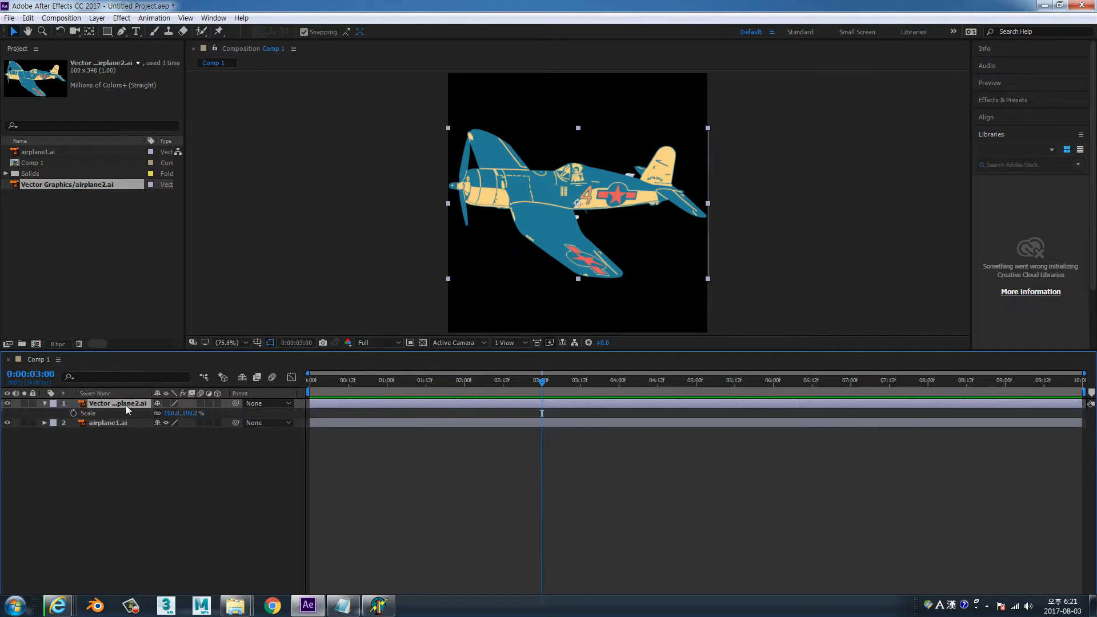
left_click_drag(188, 413, 168, 423)
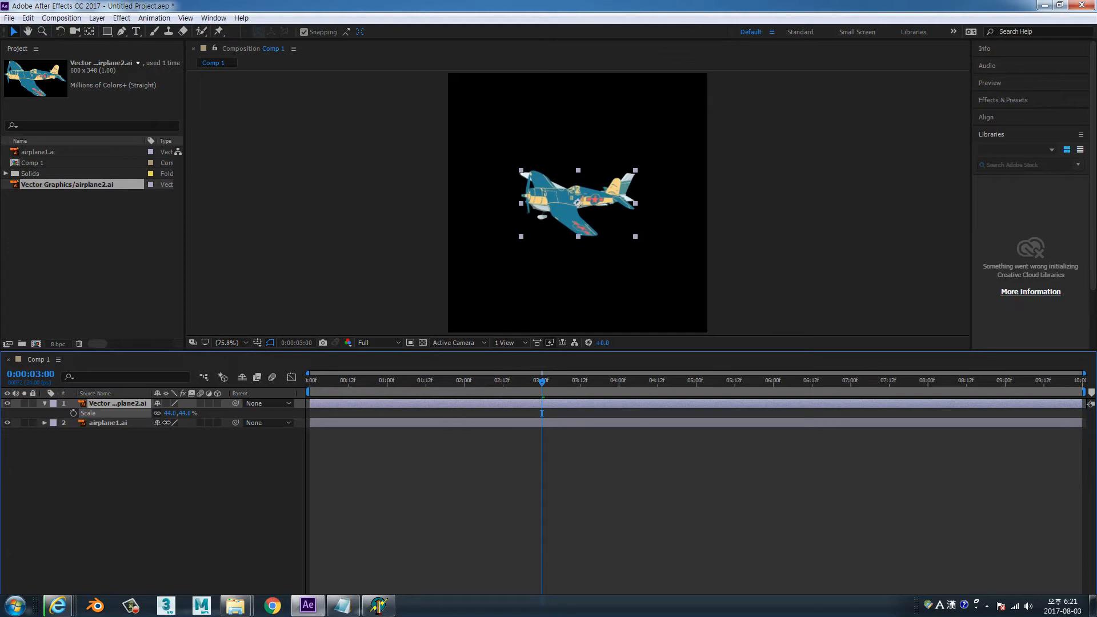
Separate the two airplanes in the composition, placing airplane2 at about 350, 118 and airplane1 at about 210, 381
left_click_drag(562, 203, 577, 119)
left_click(578, 198)
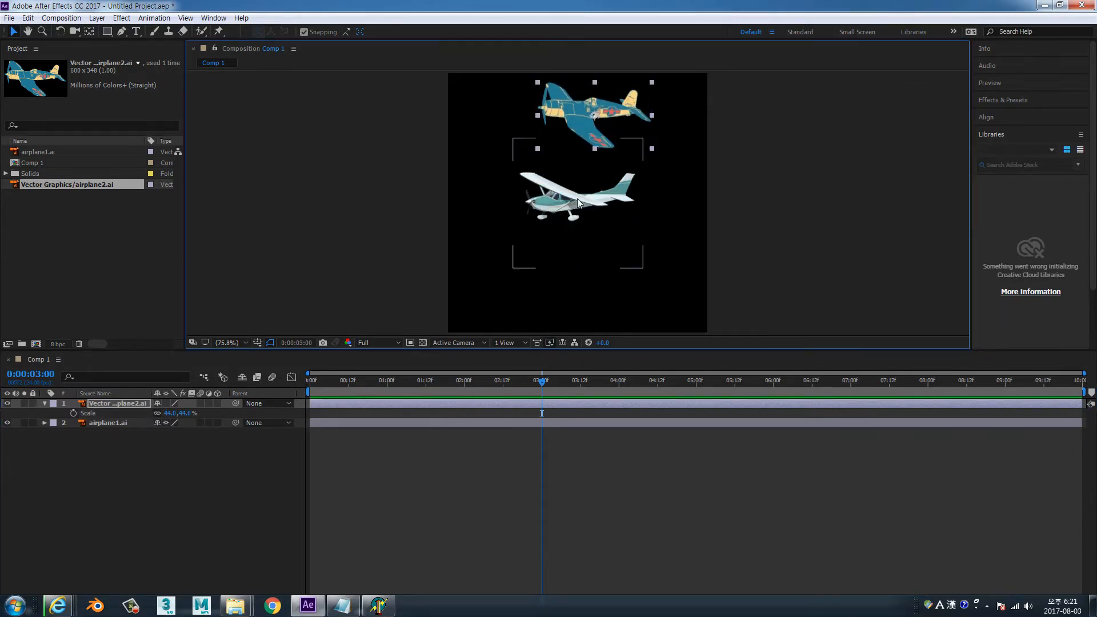
left_click_drag(587, 204, 546, 235)
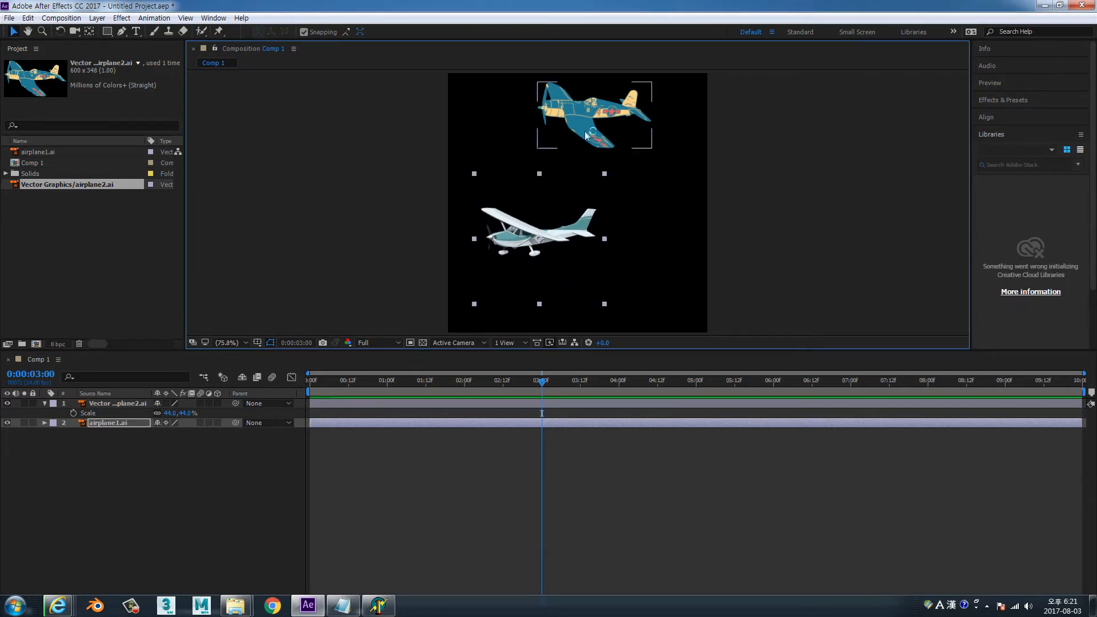
left_click(583, 121)
left_click_drag(583, 121, 589, 129)
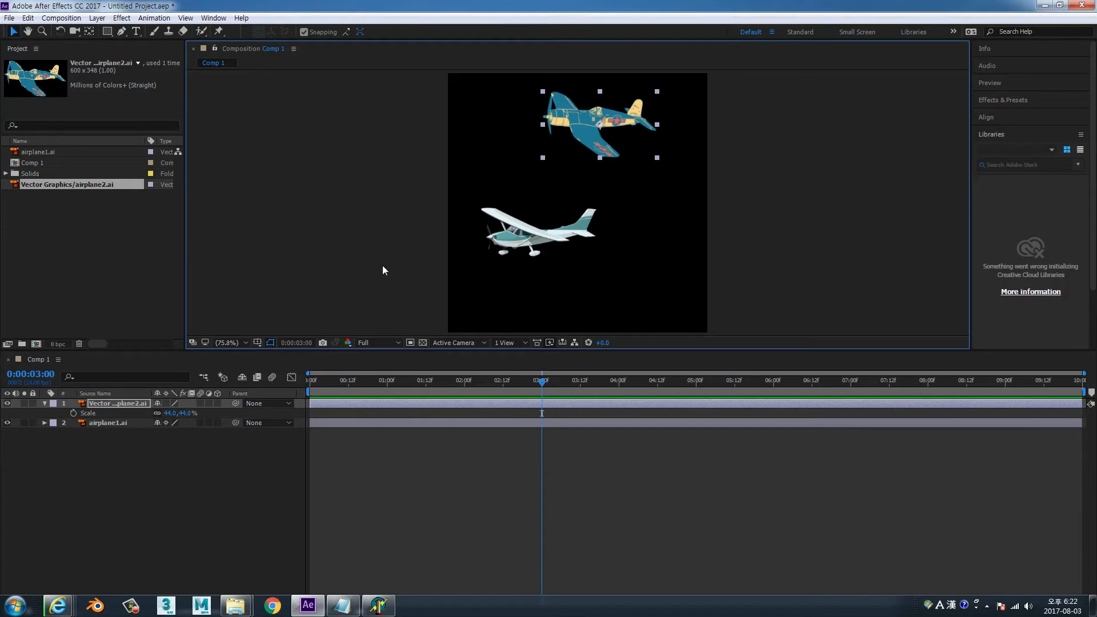
Select both airplane layers and reveal their Anchor Point, Position, Opacity and Scale properties one after another
left_click(118, 404)
left_click(123, 424, "shift")
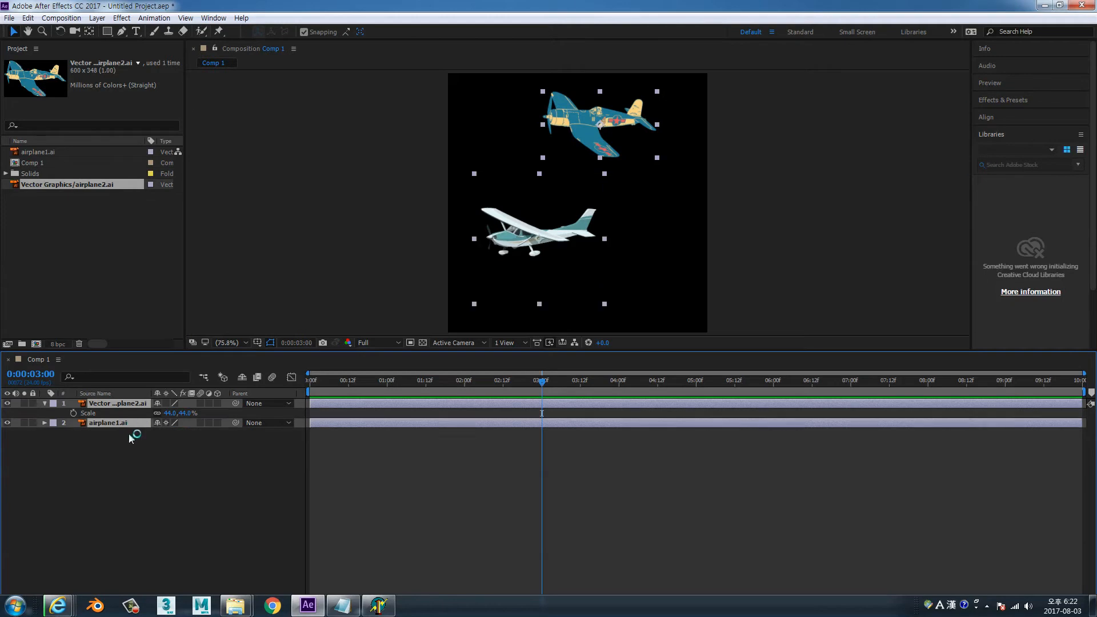
key("a")
key("p")
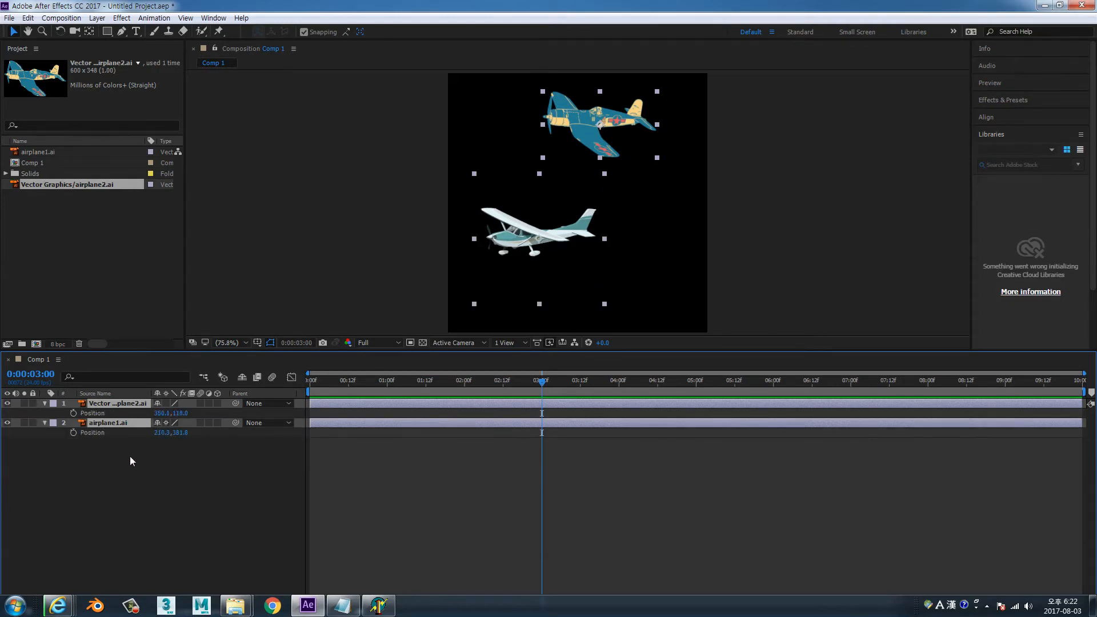
key("t")
key("s")
Set the Anchor Point of both selected layers to 200, 150, and undo the changes
key("a")
left_click(161, 414)
type("200")
key("Tab")
type("150")
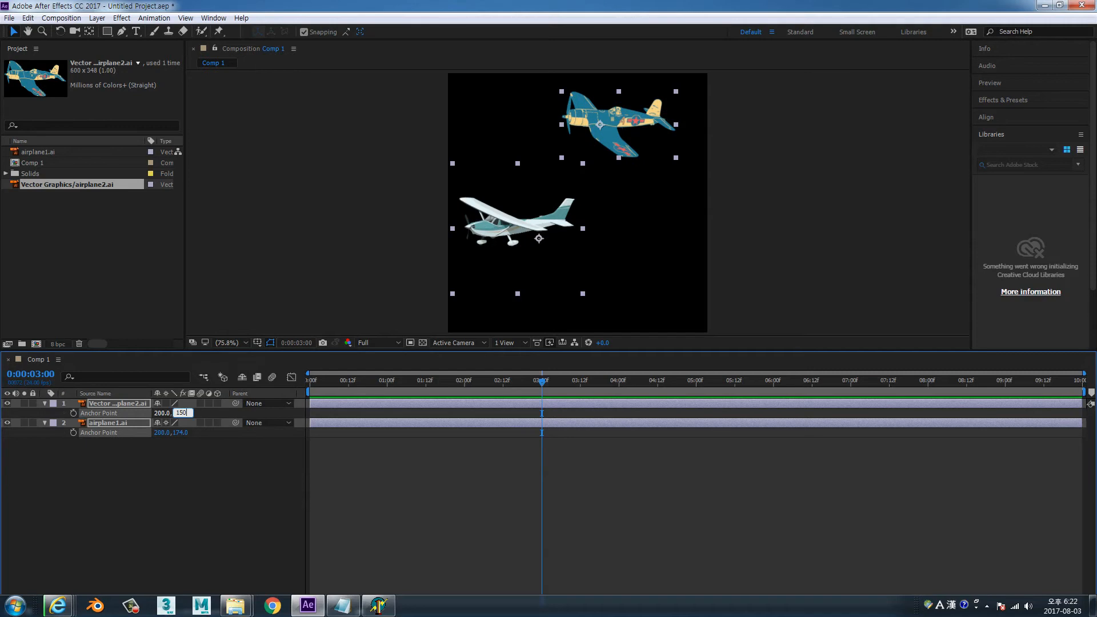
key("Return")
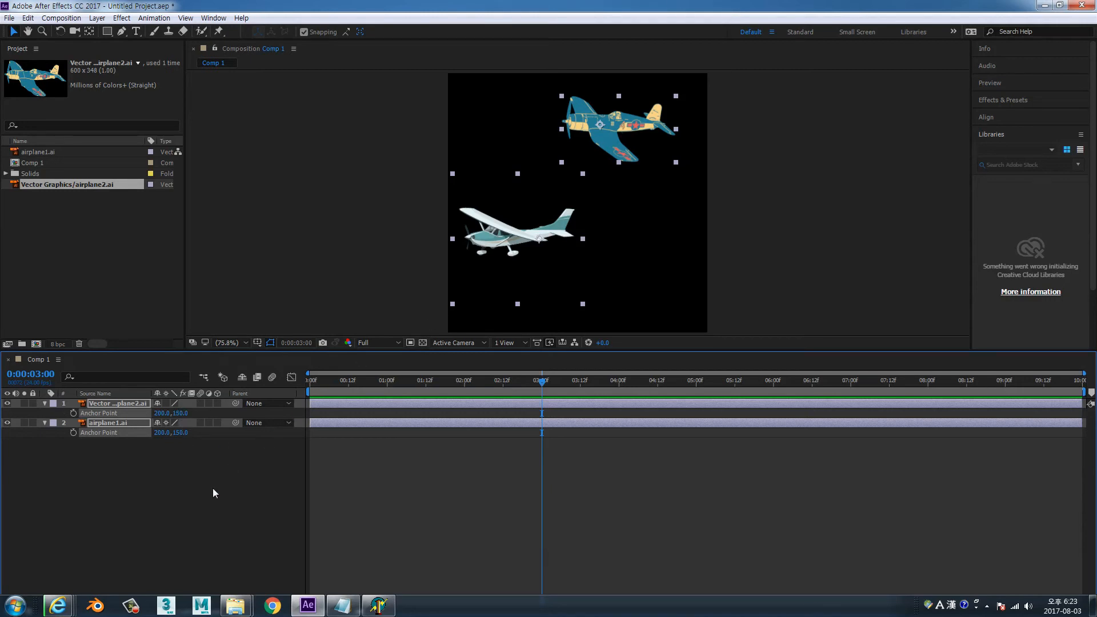
key("ctrl+z")
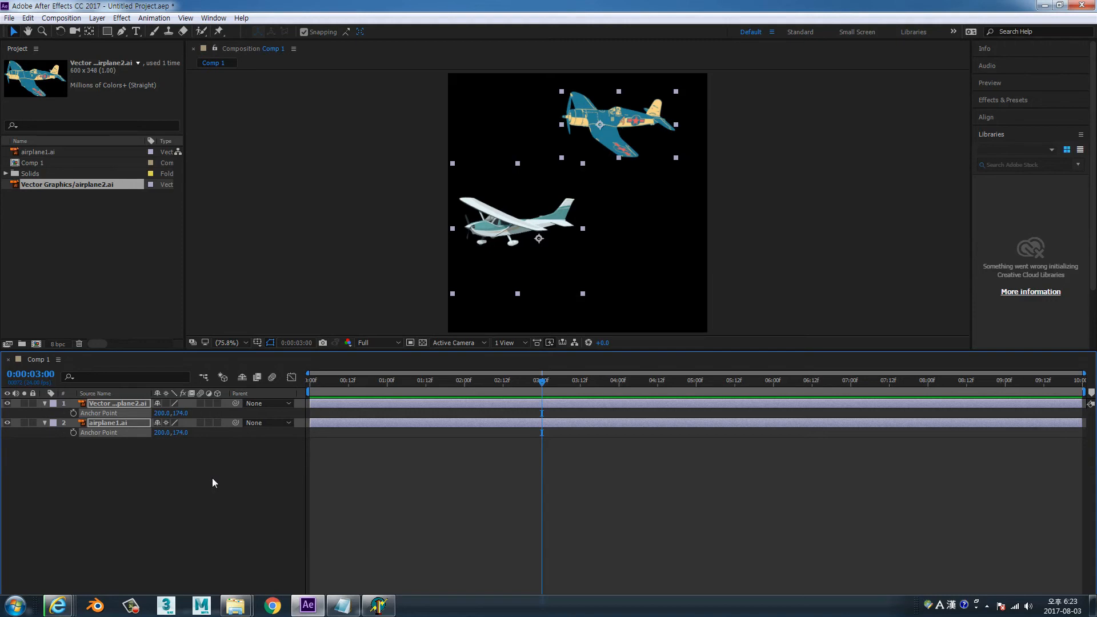
key("ctrl+z")
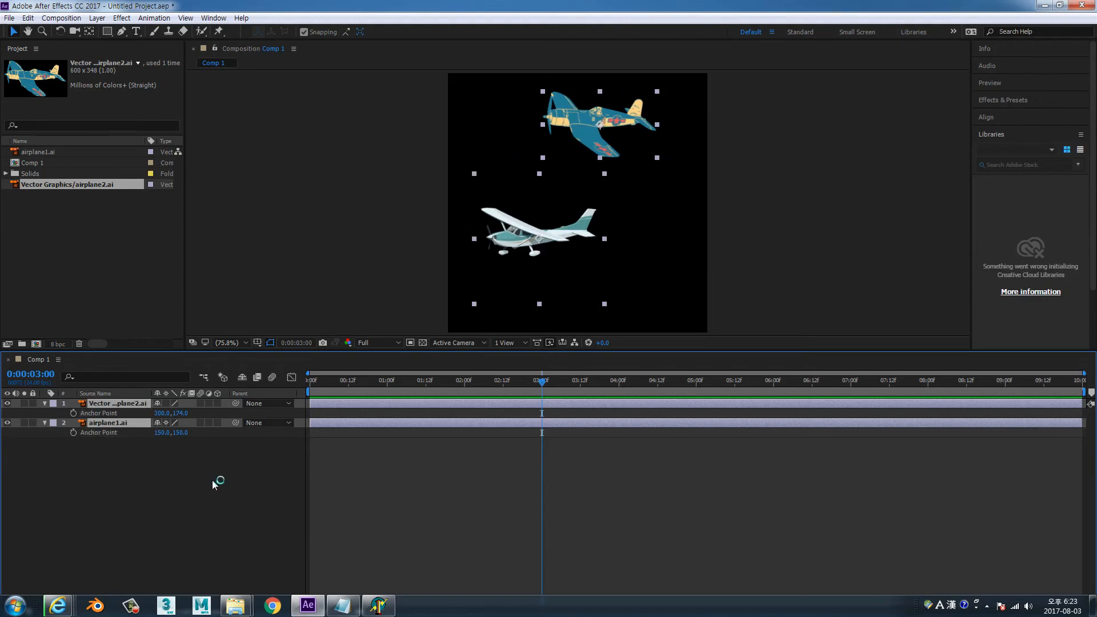
Set the Position of both selected layers to 250, 250 together
key("p")
left_click(162, 414)
type("250")
key("Tab")
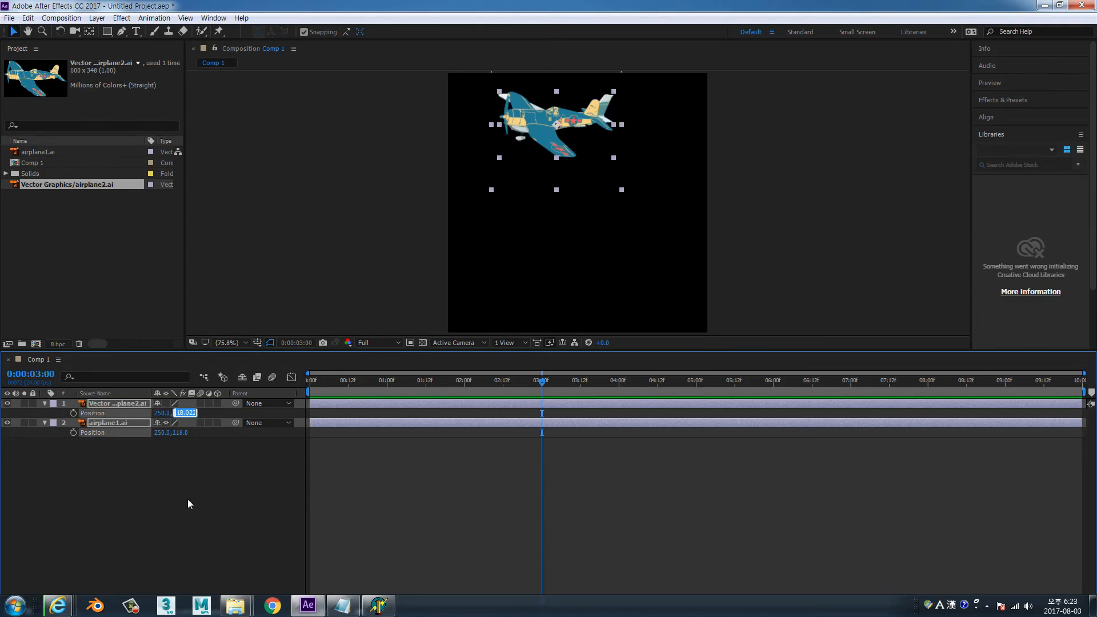
type("250")
key("Return")
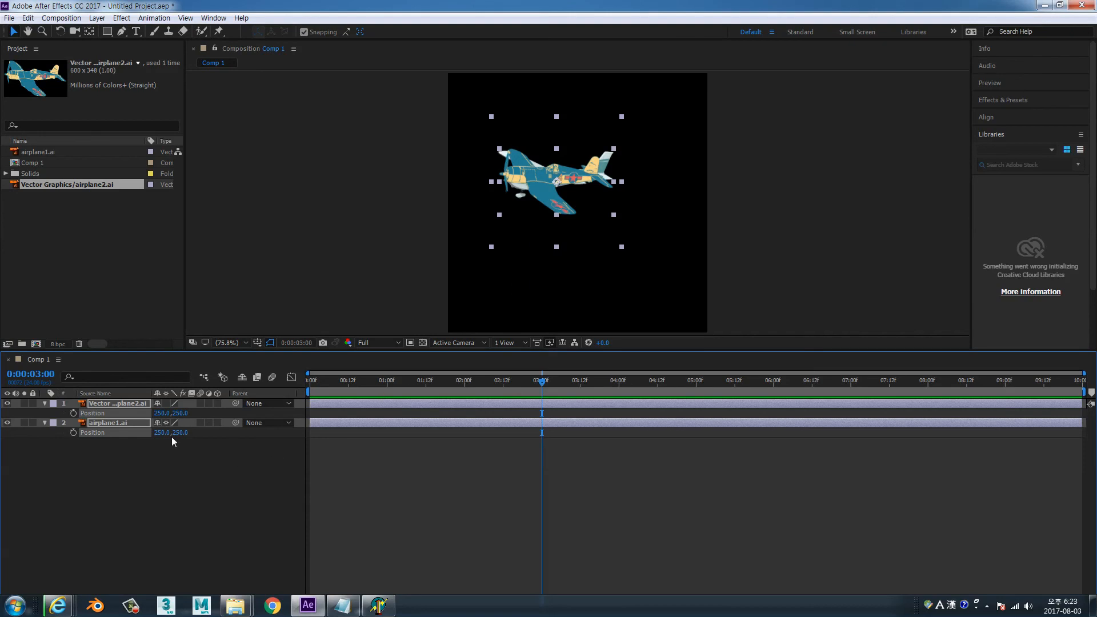
Rotate both selected layers together to -29° and show their Position properties again
key("r")
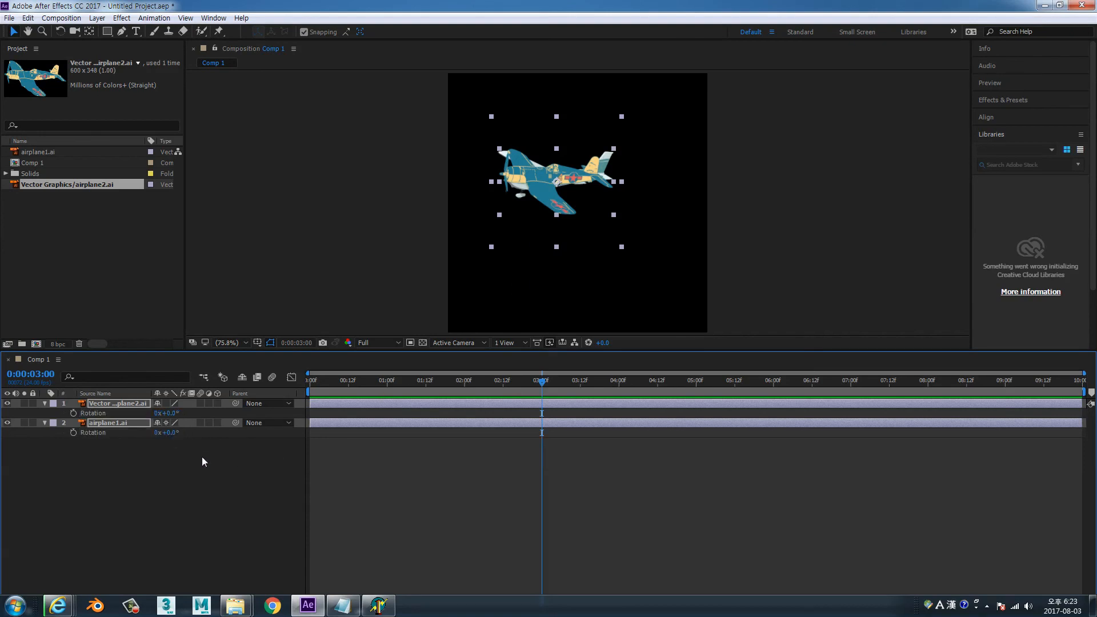
left_click_drag(174, 434, 144, 433)
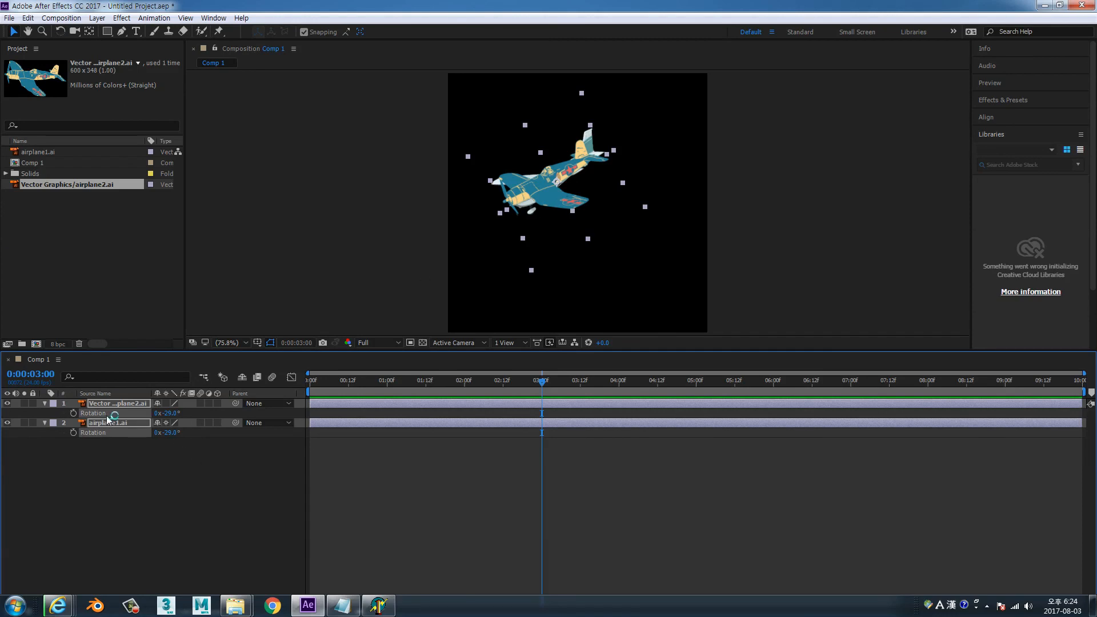
key("p")
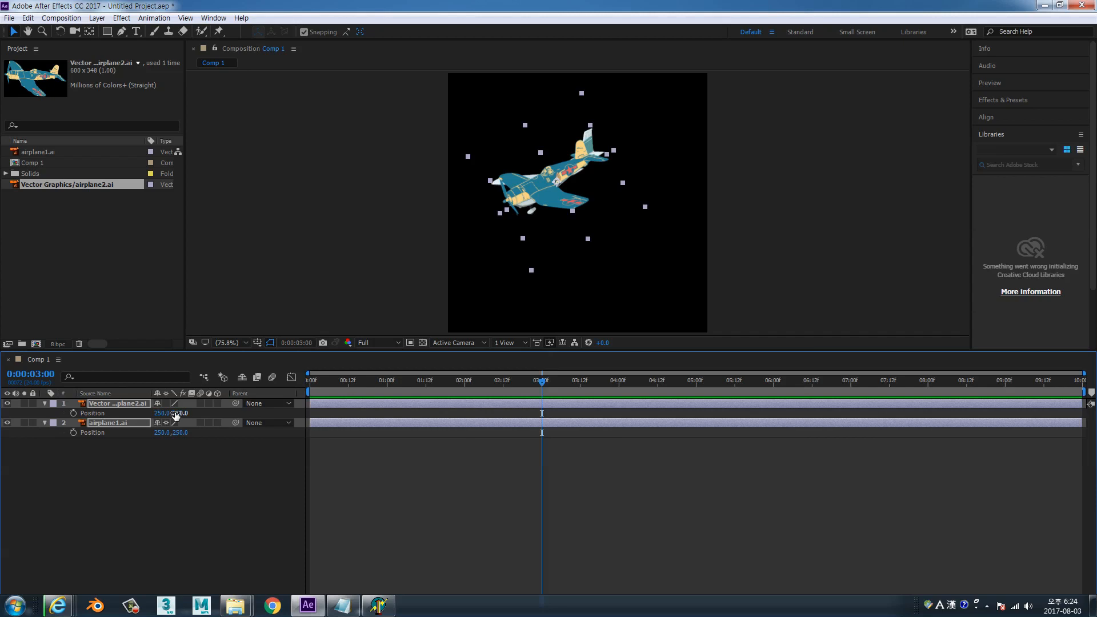